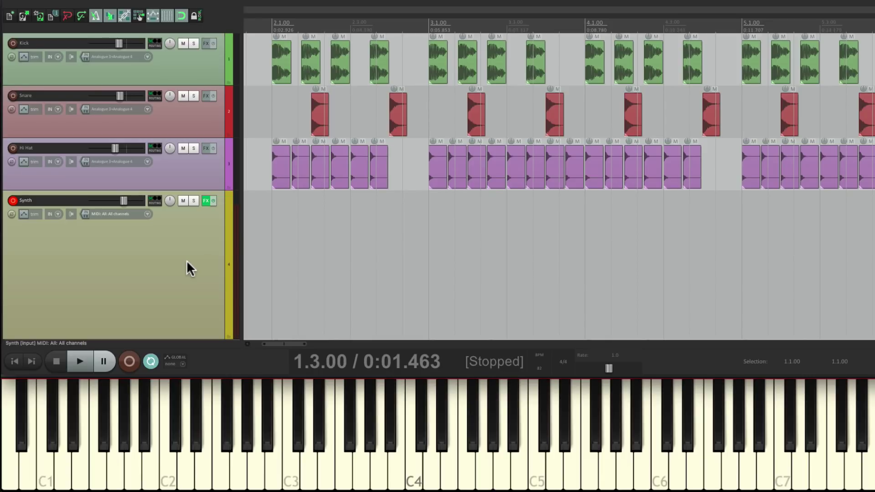
Open the Synth track's effects chain and look through its Xpand!2, ReaEQ and ReaVerb plug-ins.
left_click(206, 201)
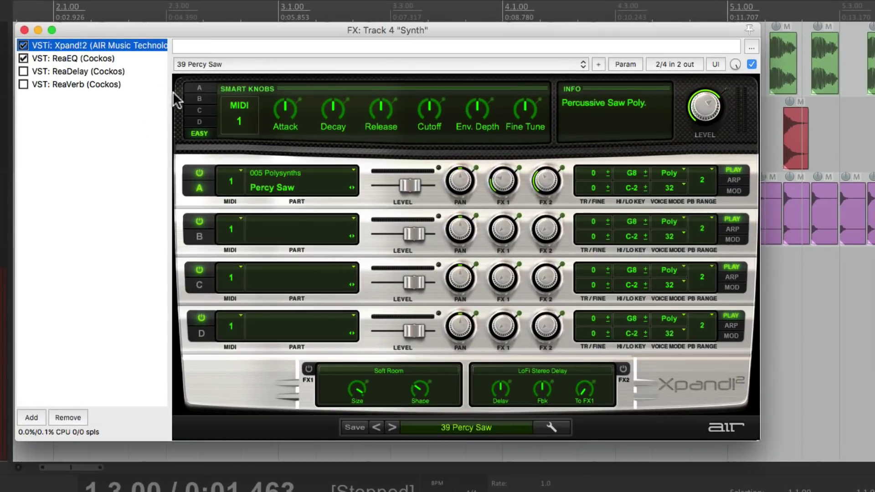
left_click(124, 62)
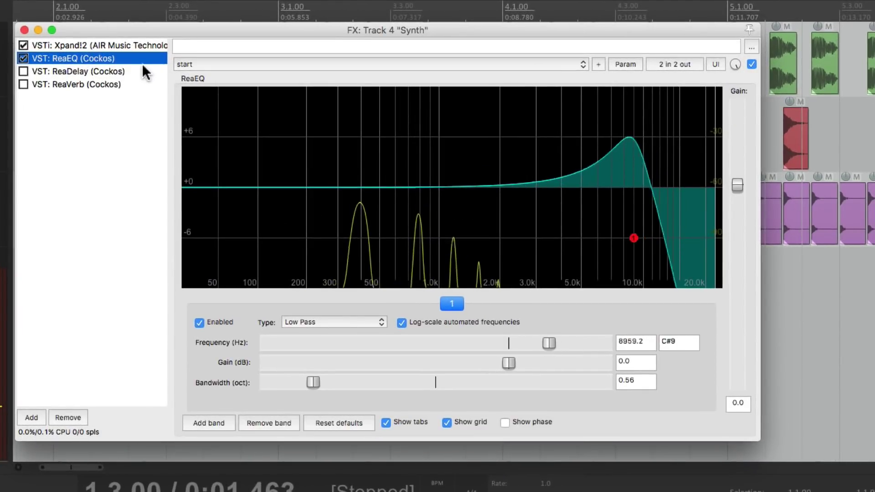
left_click(330, 69)
left_click(119, 82)
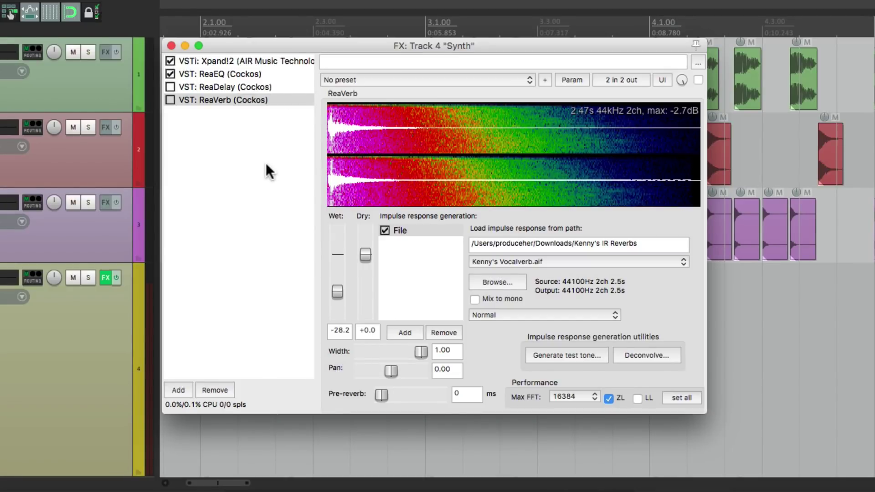
Add JS: MIDI Arpeggiator to the Synth track and place it first in the effects chain, ahead of Xpand!2.
double_click(256, 197)
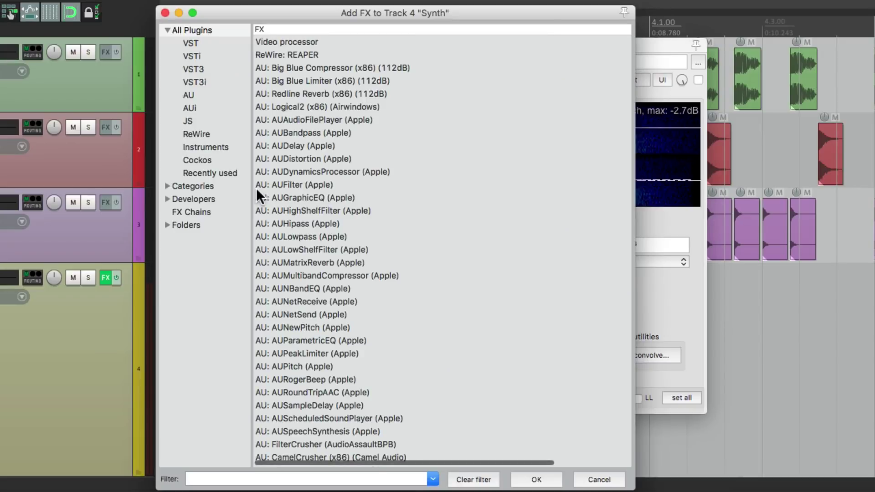
type("midi")
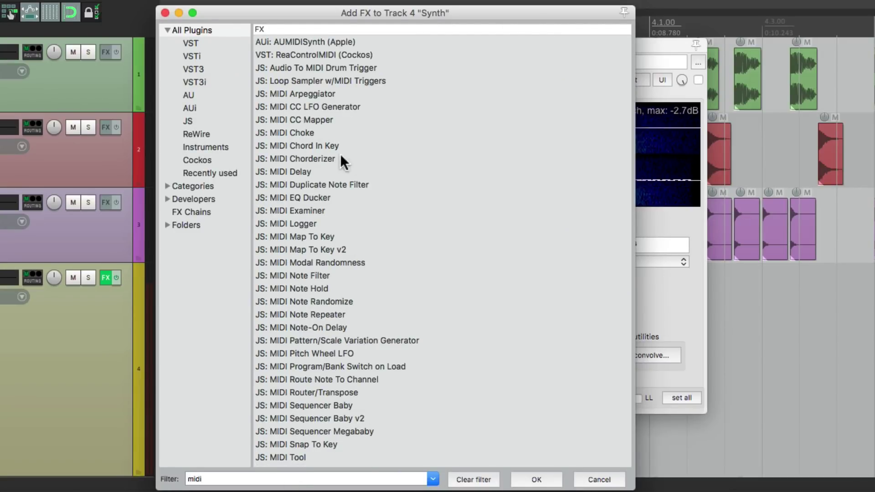
left_click(352, 93)
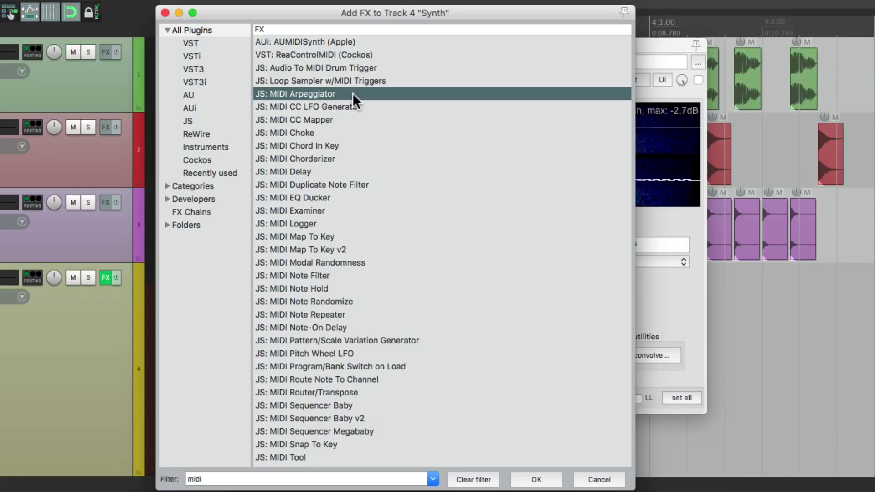
double_click(325, 94)
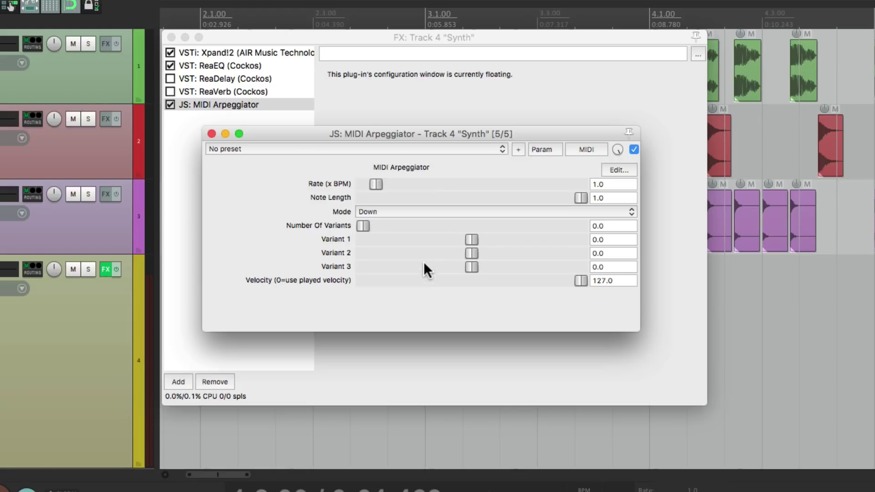
left_click_drag(243, 102, 243, 62)
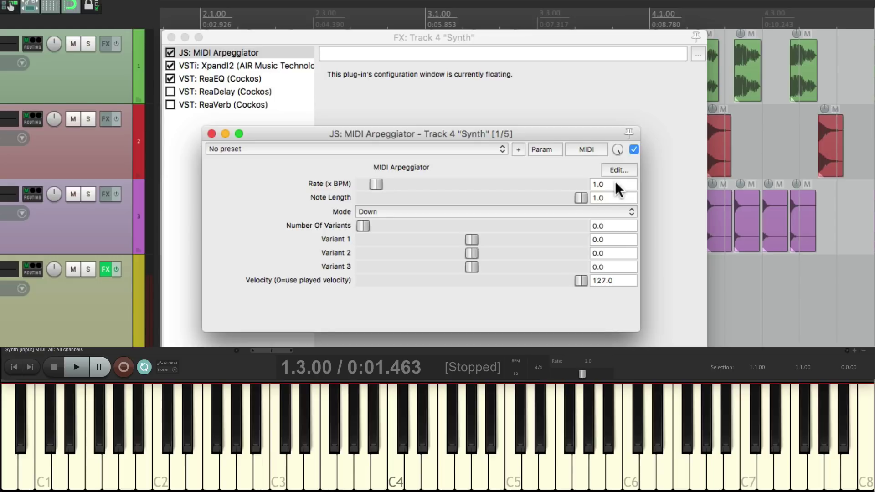
Audition the arpeggiator against the drum loop at its default rate and with Rate set to 2.0.
key("space")
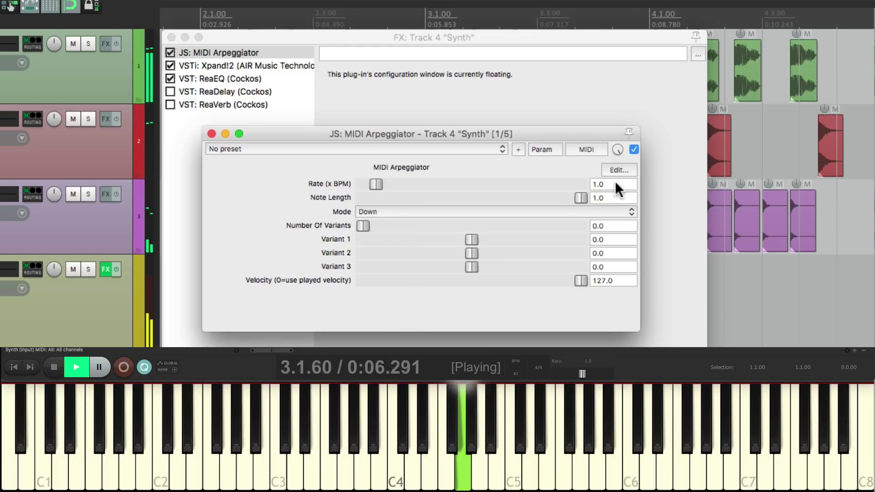
key("space")
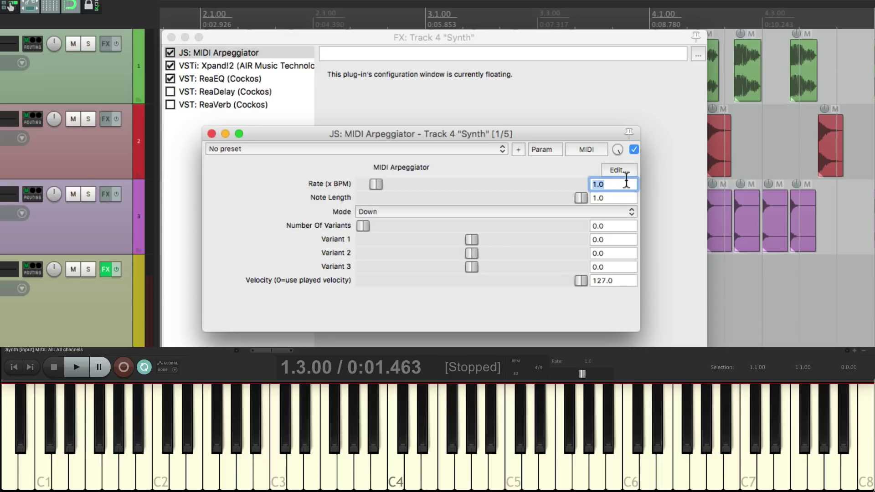
left_click_drag(377, 185, 394, 188)
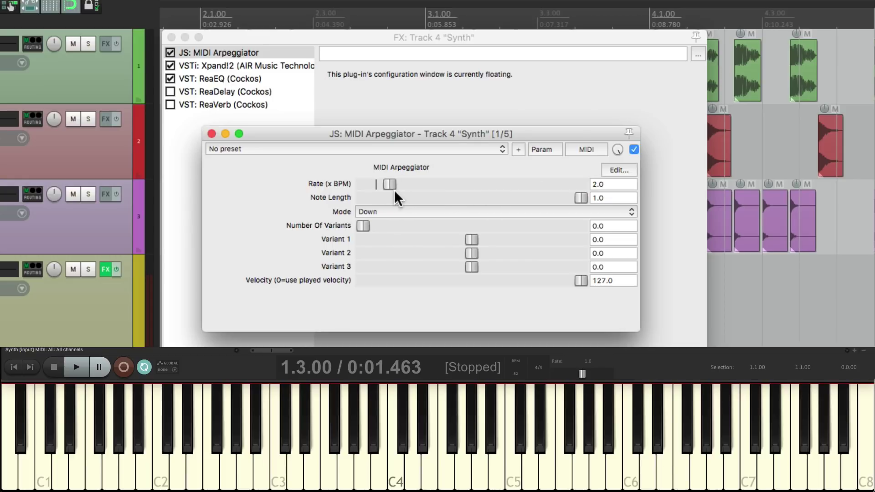
key("space")
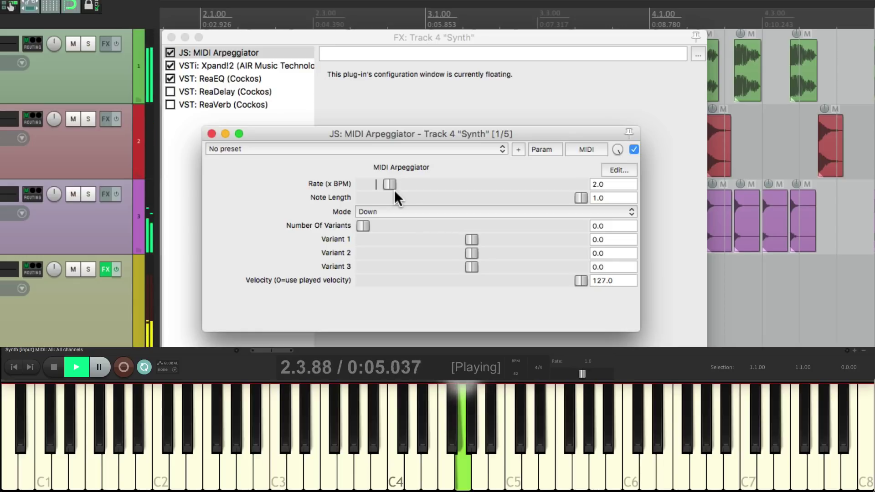
key("space")
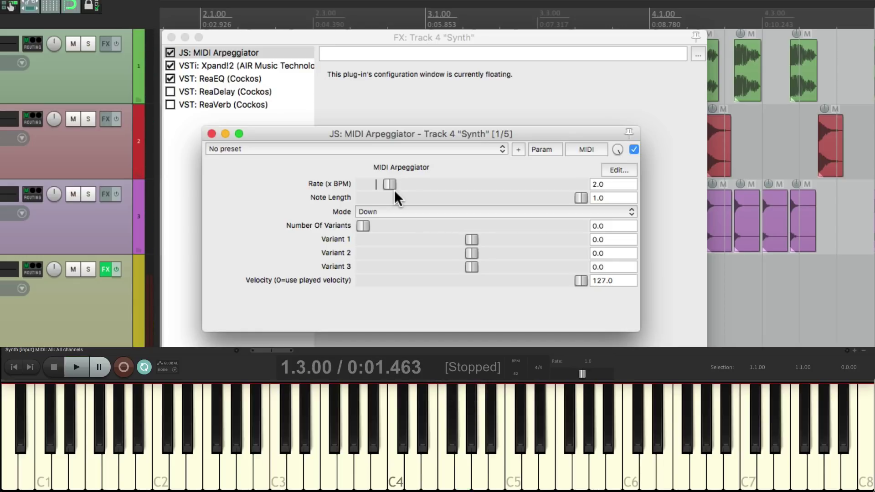
Audition the arpeggiator against the drum loop with Rate at 4.0, try a higher rate, and reset Rate to 1.0.
left_click_drag(393, 185, 421, 187)
key("space")
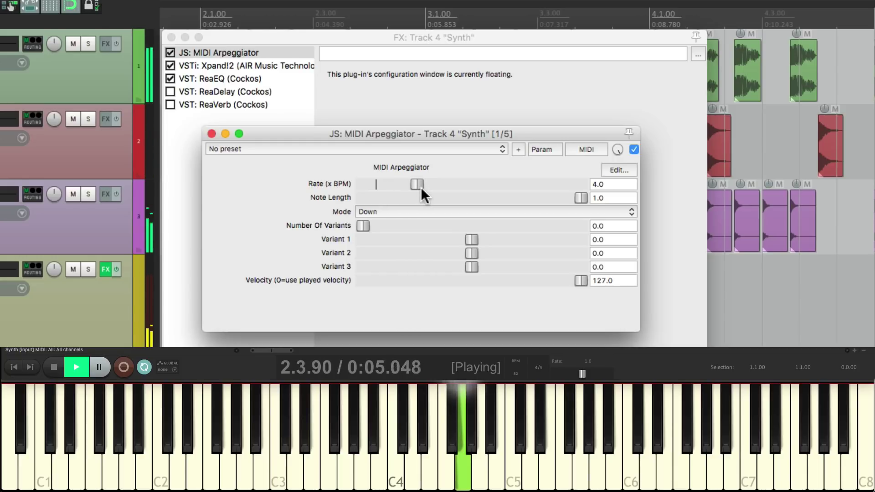
key("space")
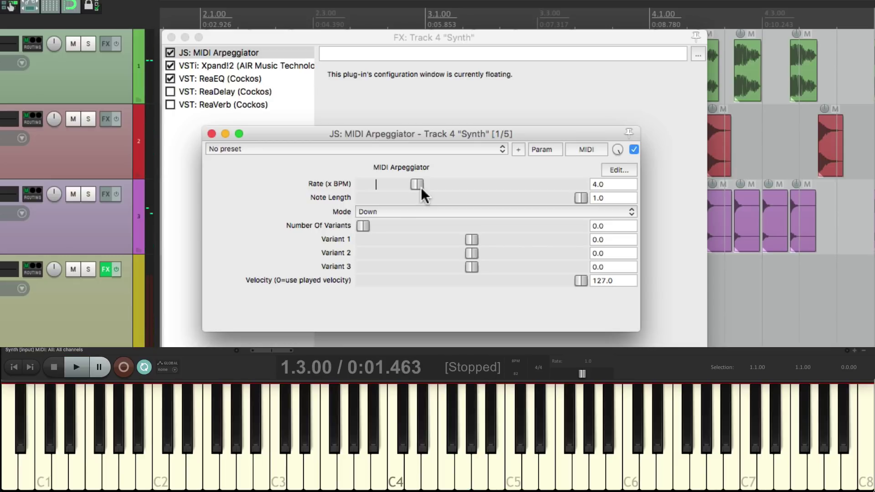
left_click_drag(416, 184, 481, 184)
double_click(477, 183)
Try a Note Length of 0.604, return it to 1.0, and set the arpeggiator's Rate to 4.0.
left_click_drag(575, 197, 512, 200)
double_click(512, 201)
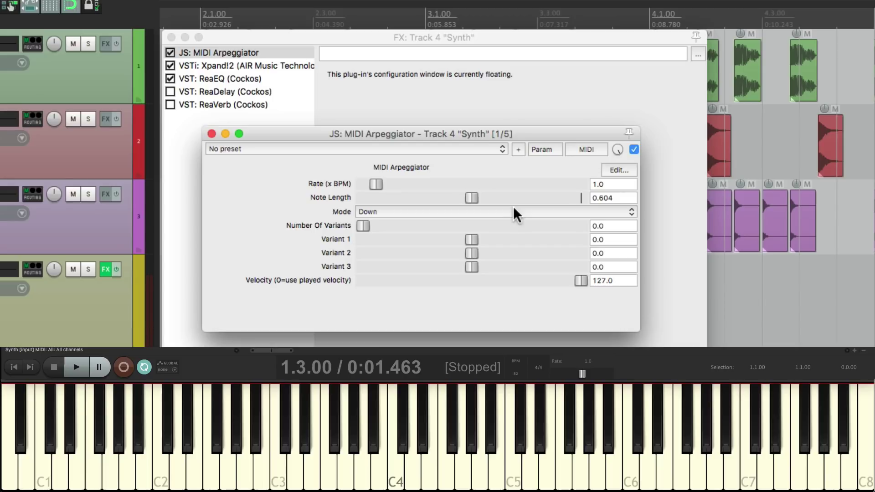
left_click_drag(376, 183, 418, 185)
left_click_drag(474, 198, 638, 194)
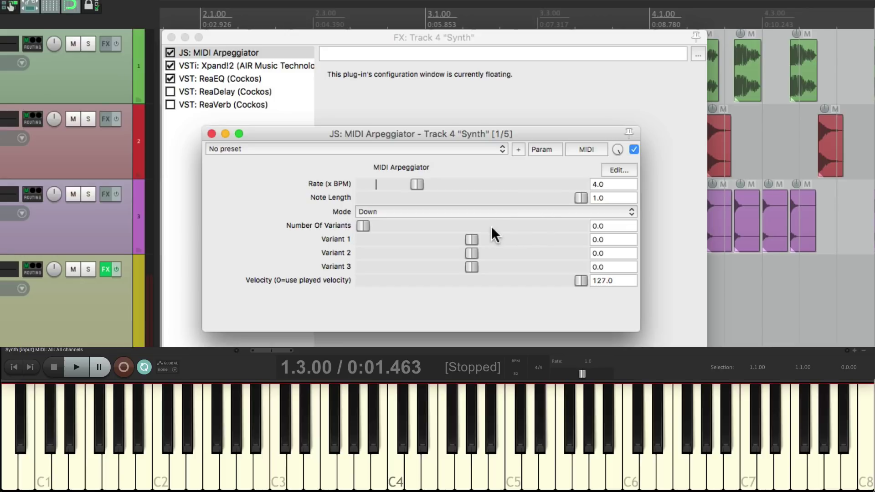
Shorten Note Length to 0.307 during loop playback, and reset Note Length and Rate to their defaults of 1.0.
key("space")
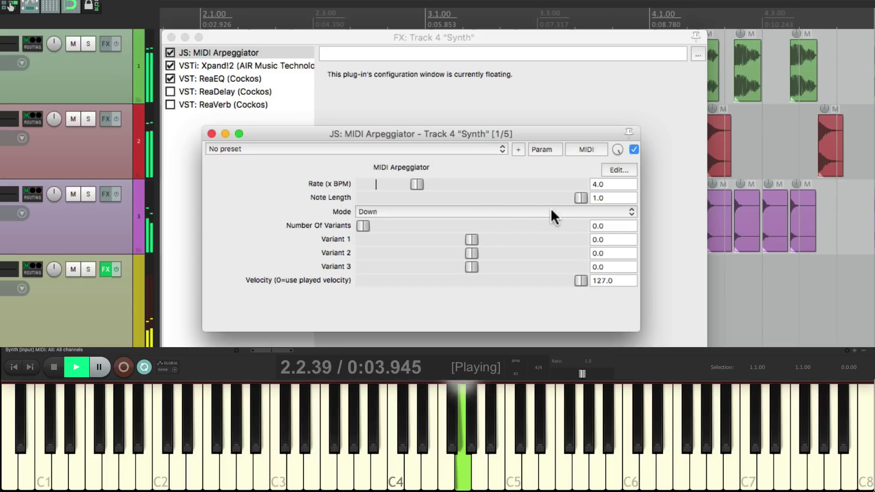
left_click_drag(579, 199, 441, 198)
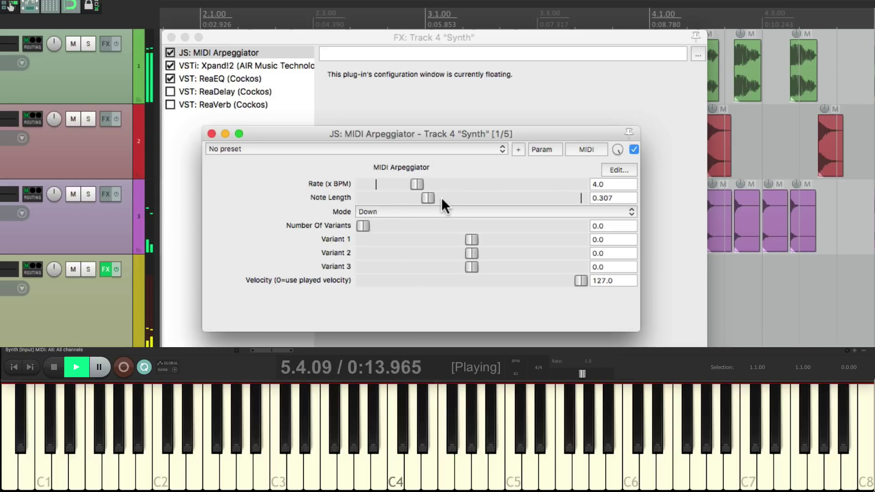
key("space")
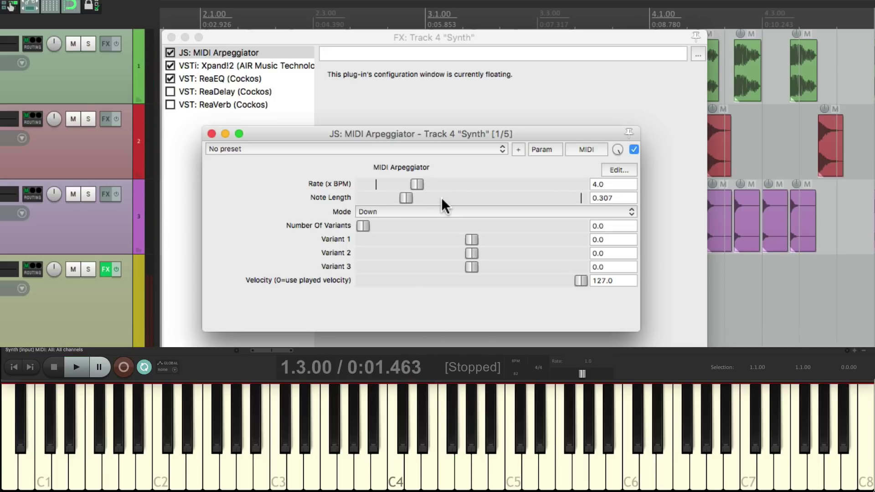
double_click(410, 200)
double_click(417, 184)
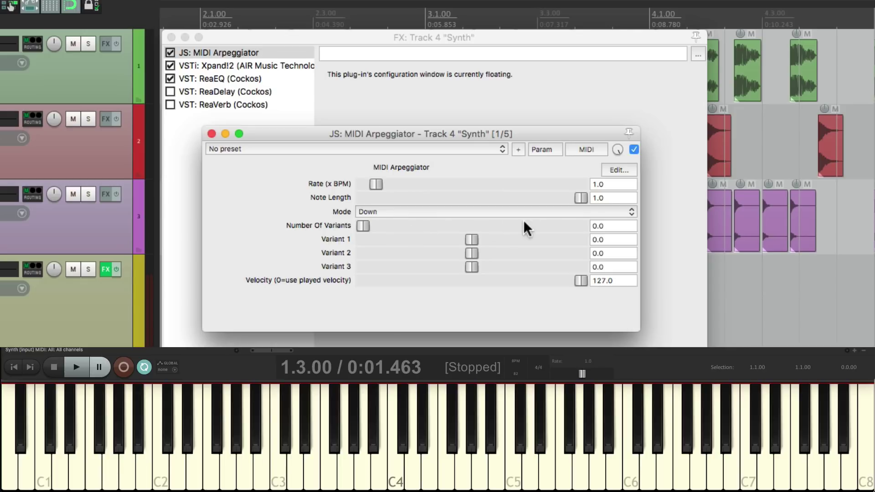
Set Number Of Variants to 1 and Variant 1 to 12, with Rate at 3.0 and full Note Length.
left_click_drag(363, 225, 469, 224)
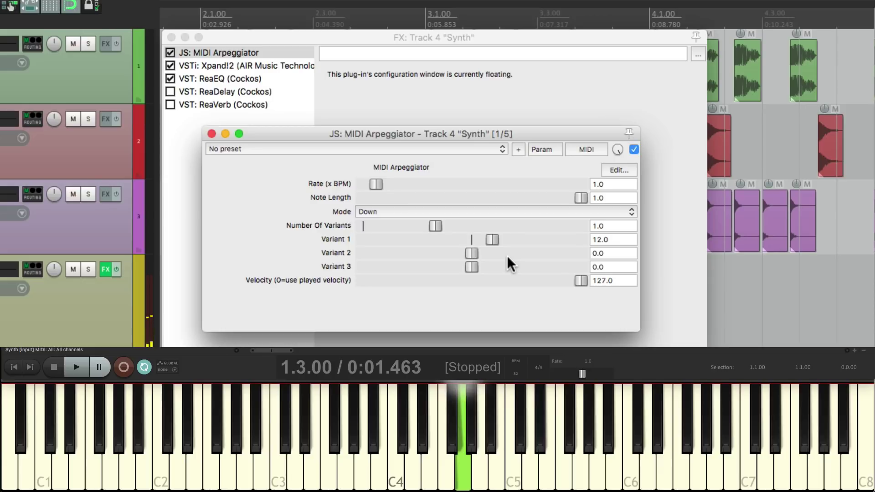
left_click_drag(378, 184, 410, 183)
mouse_move(583, 197)
left_mouse_down()
mouse_move(467, 200)
mouse_move(595, 203)
left_mouse_up()
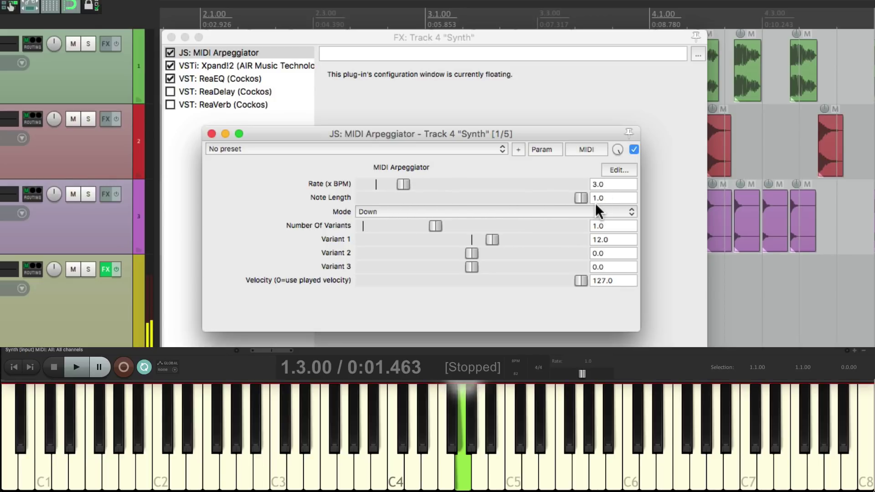
Try Variant 1 at -12, 7 and 4, settle on -12, and set Number Of Variants to 2.
left_click_drag(498, 236, 456, 238)
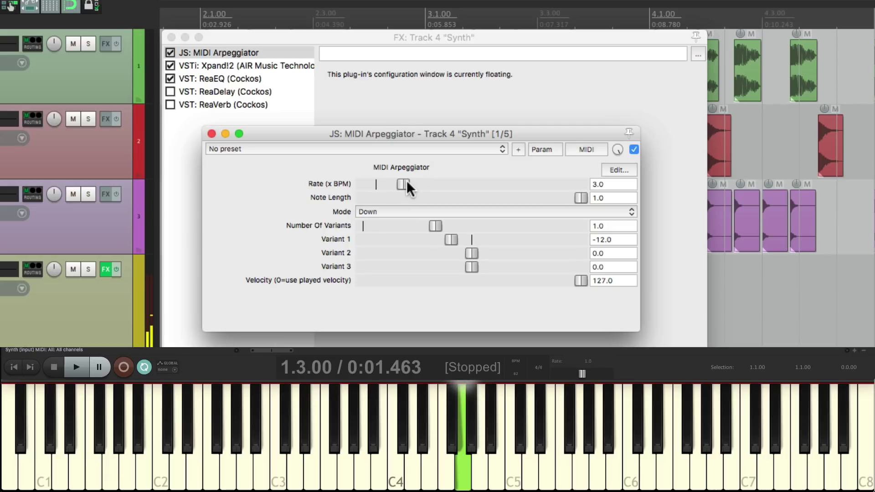
mouse_move(404, 183)
left_mouse_down()
mouse_move(422, 183)
mouse_move(407, 182)
left_mouse_up()
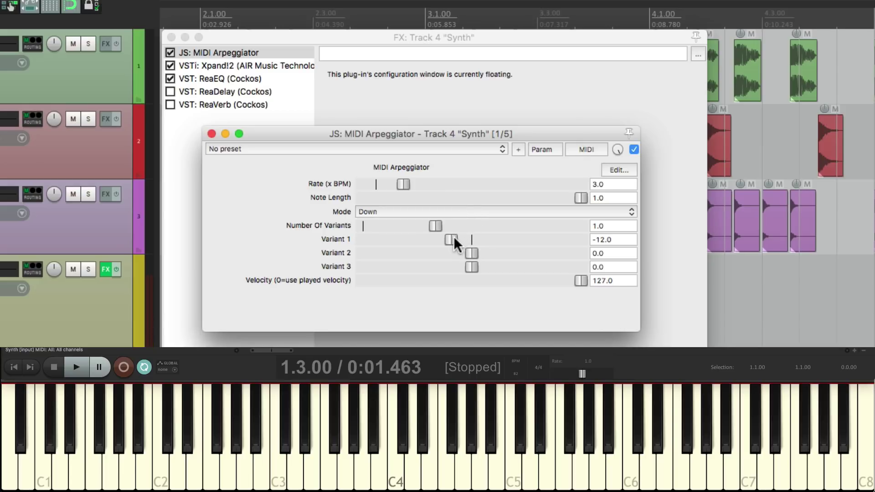
left_click_drag(454, 236, 488, 239)
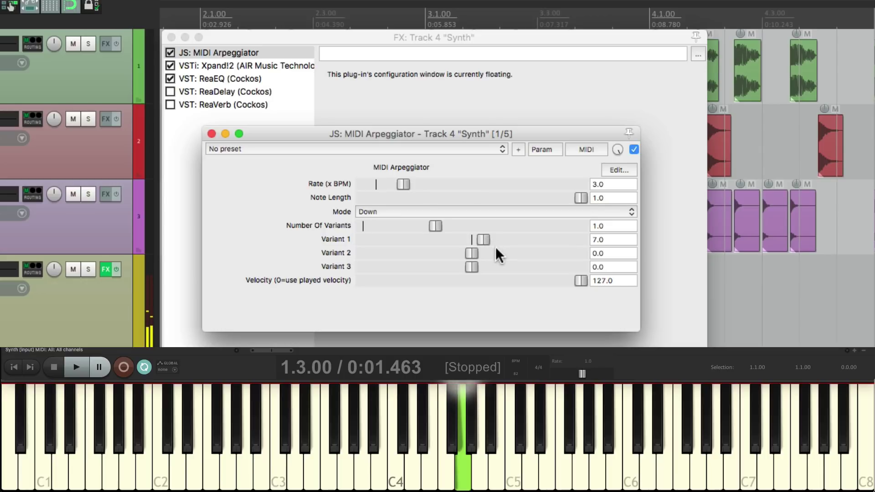
left_click_drag(481, 240, 477, 243)
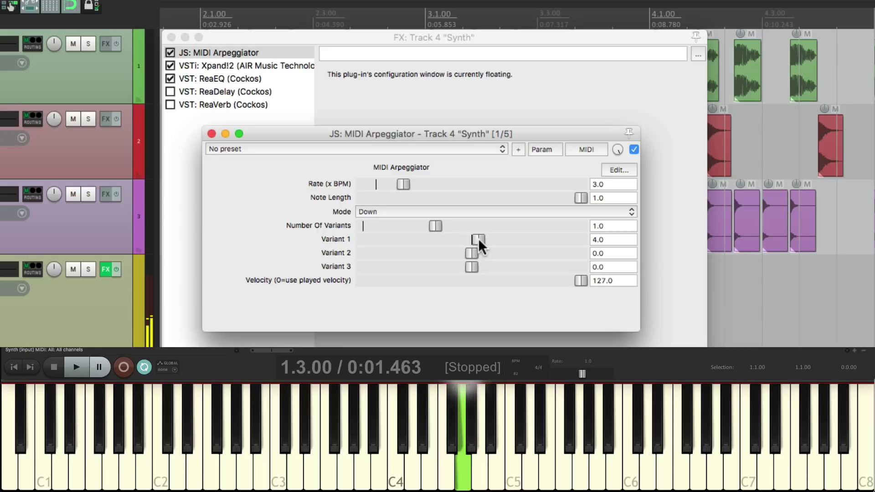
left_click_drag(480, 238, 482, 239)
left_click_drag(482, 240, 455, 245)
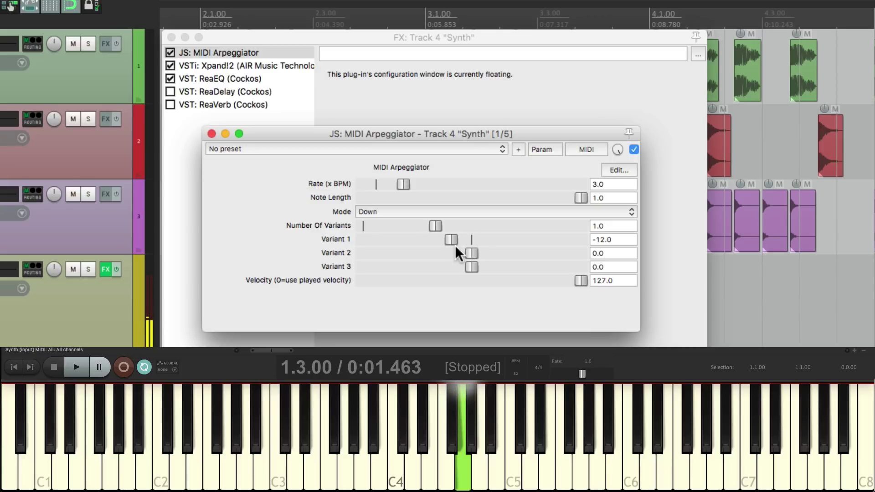
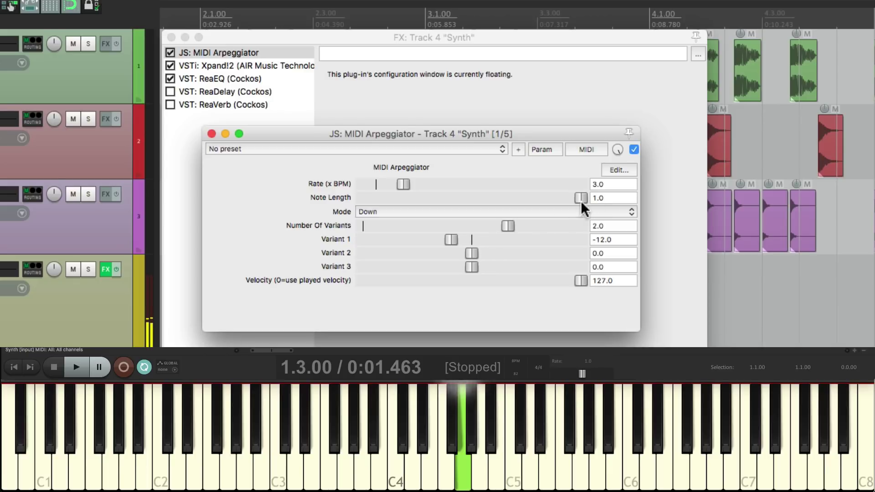
Set Rate to 4.0 and shorten Note Length to 0.406 while auditioning the arpeggio against the drum loop.
left_click_drag(581, 199, 491, 209)
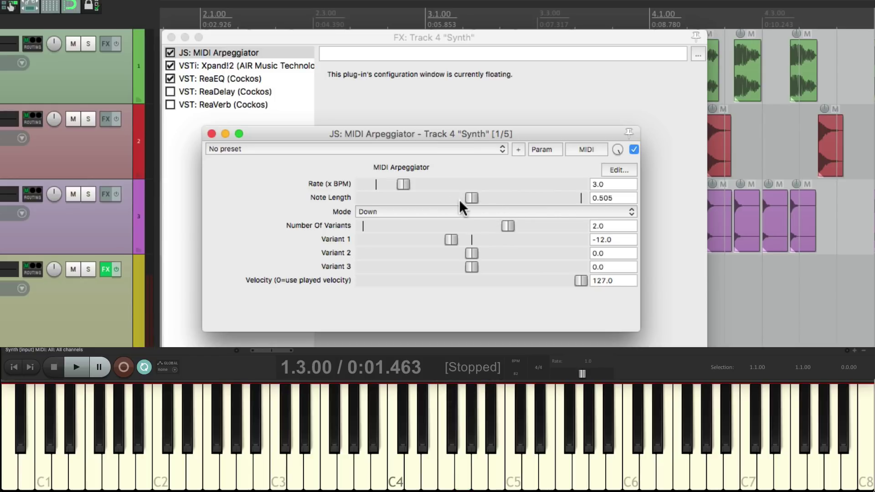
left_click_drag(412, 183, 421, 183)
key("space")
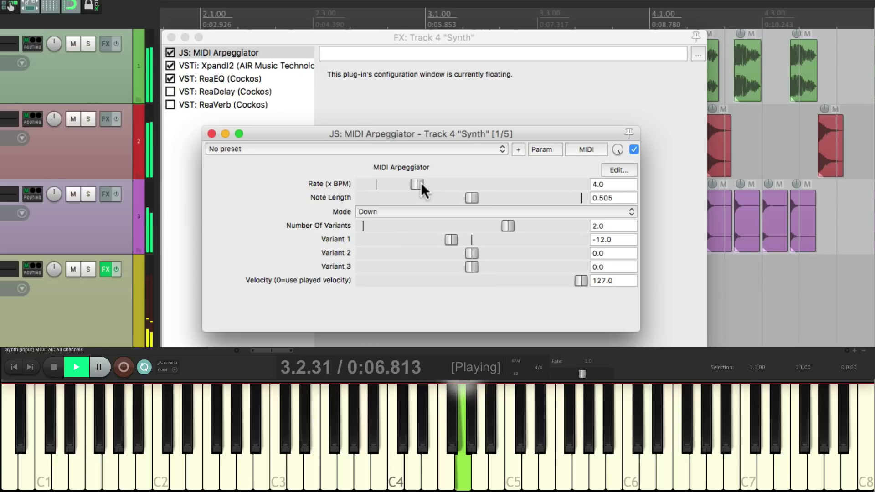
mouse_move(473, 196)
left_mouse_down()
mouse_move(575, 196)
mouse_move(464, 198)
left_mouse_up()
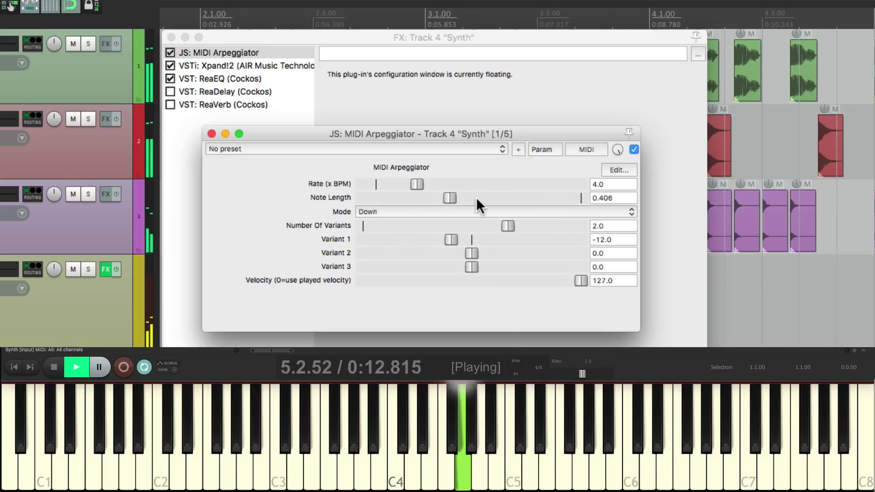
key("space")
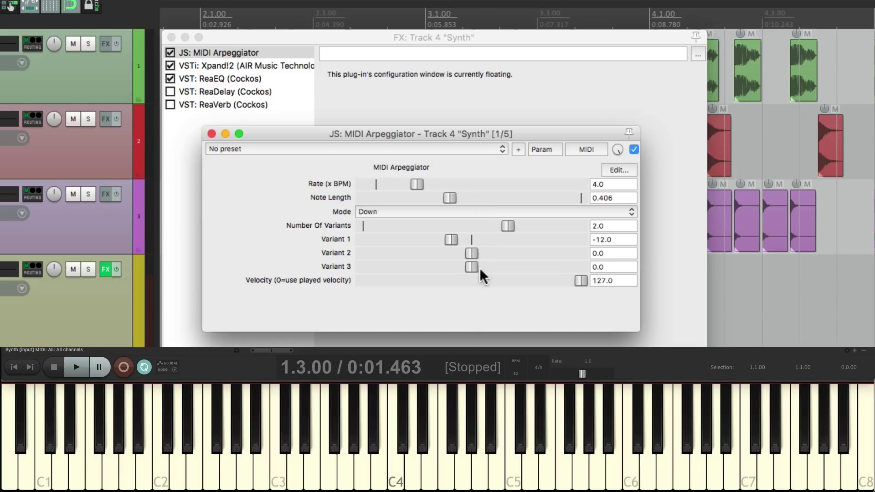
Set Variant 2 to 12, the arpeggiator's Rate to 3.0 and Note Length to 0.307.
left_click_drag(472, 255, 493, 254)
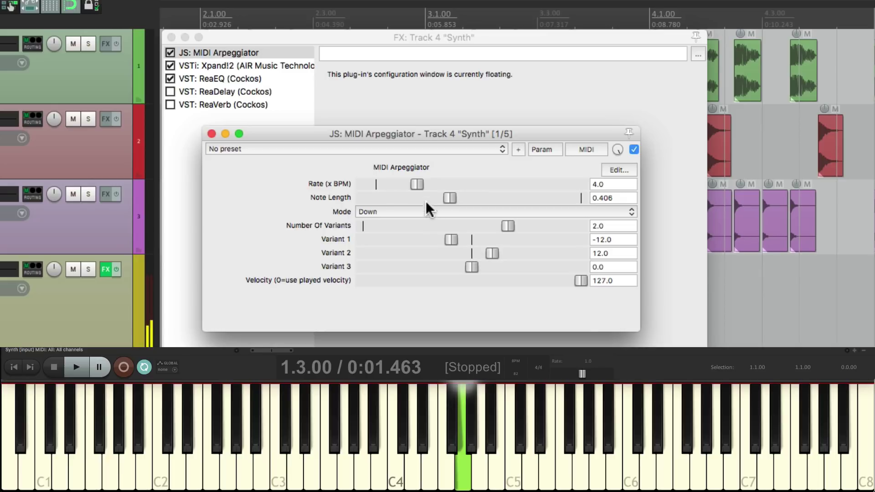
left_click_drag(417, 181, 441, 198)
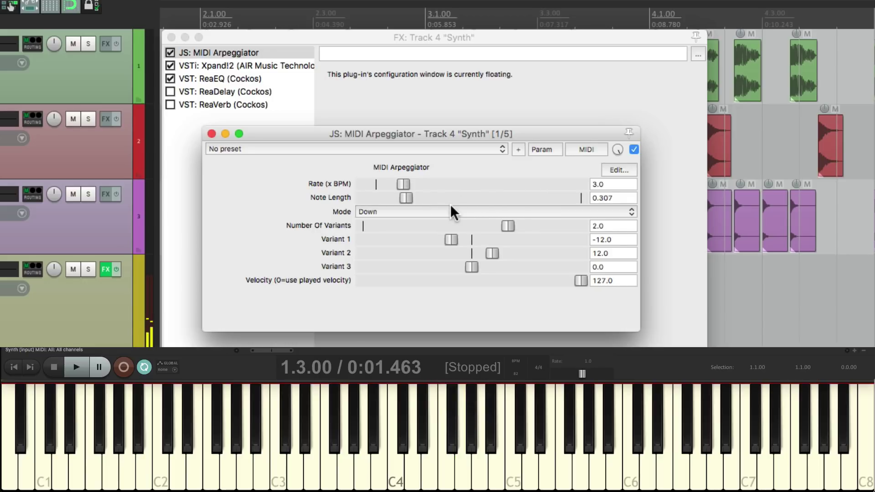
Set Variant 2 to 7, Number Of Variants to 3 and Rate to 4.0, auditioning the arpeggio against the drum loop.
left_click_drag(492, 251, 486, 253)
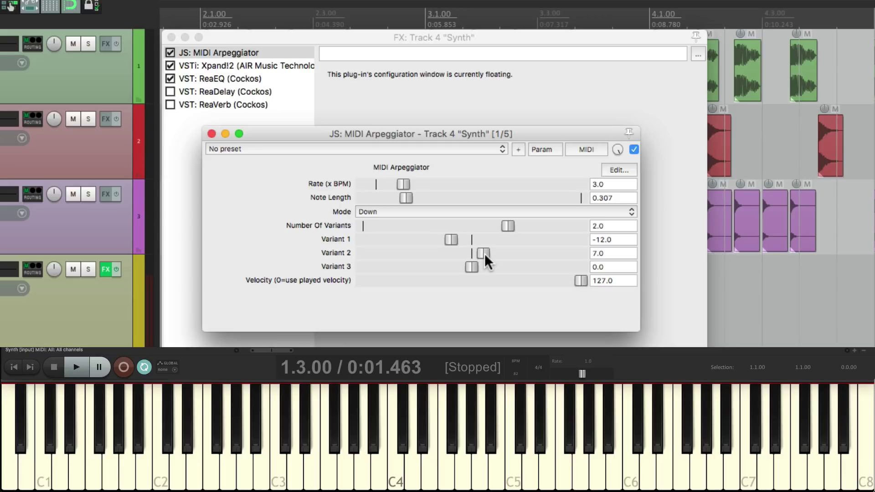
left_click(586, 226)
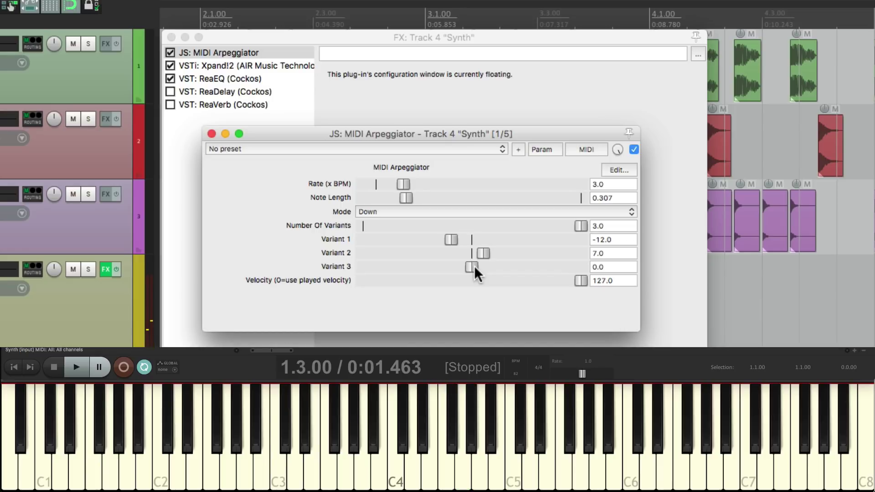
left_click_drag(404, 184, 422, 181)
key("space")
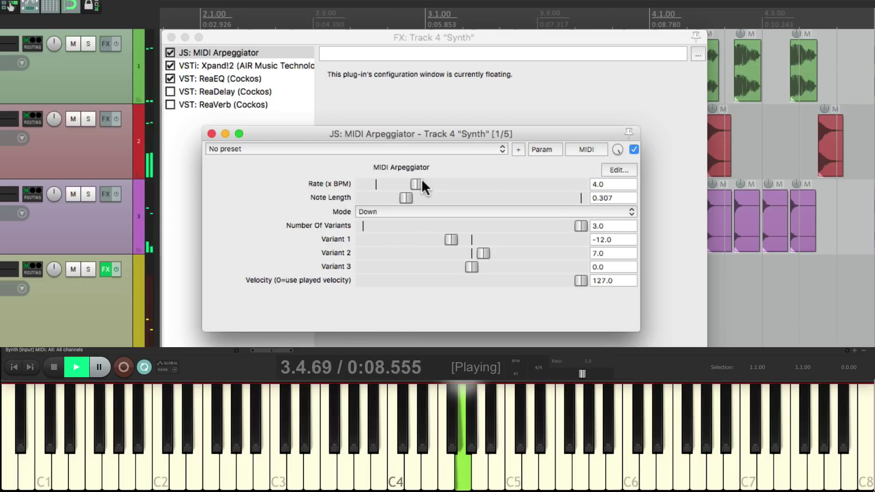
key("space")
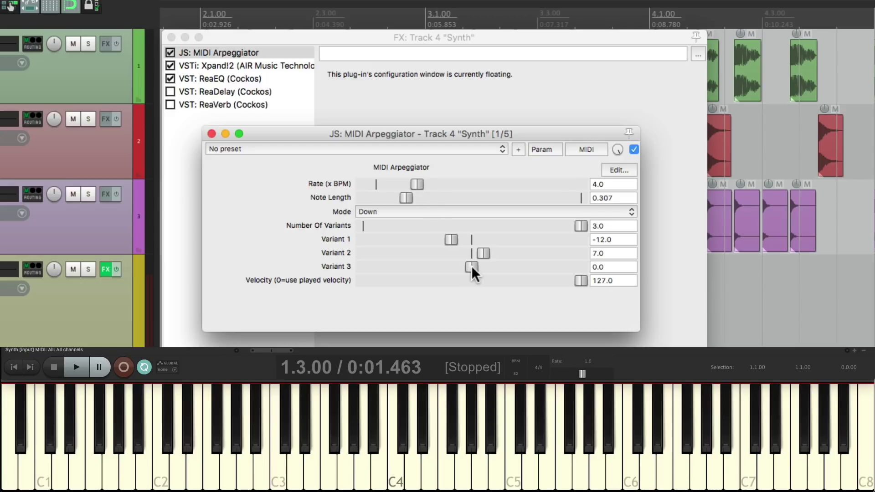
Set Variant 2 to 12 and Variant 3 to 7, try Note Length at 0.505, and settle on 0.208 during playback.
left_click_drag(485, 254, 494, 255)
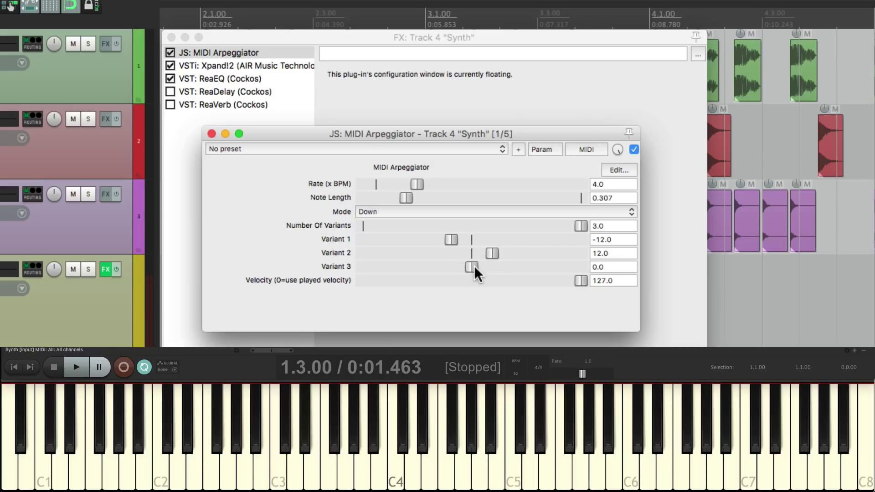
left_click_drag(474, 266, 487, 266)
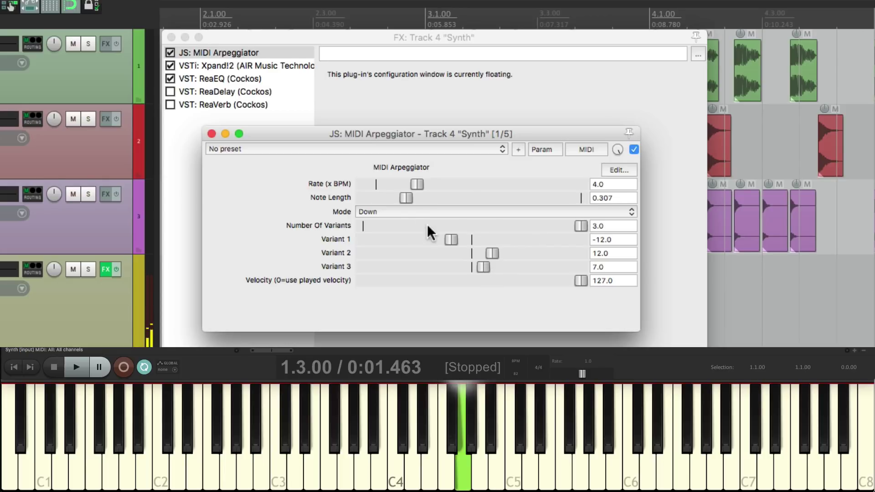
left_click_drag(409, 197, 486, 196)
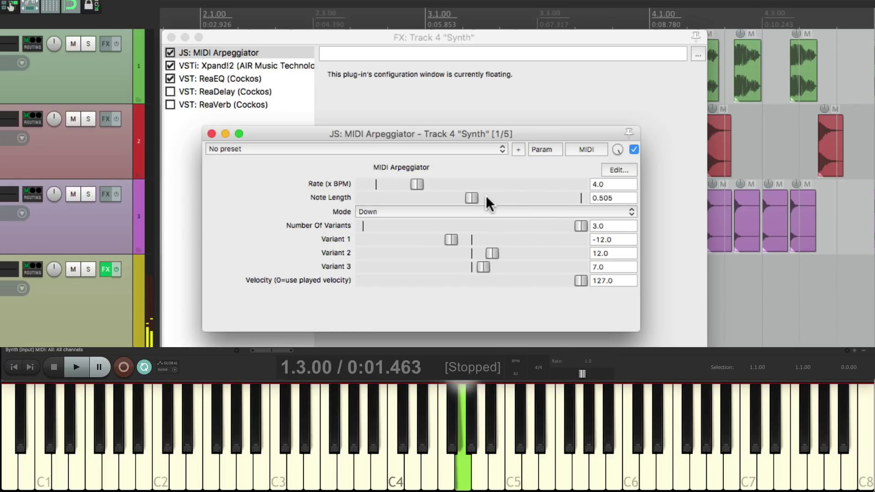
key("space")
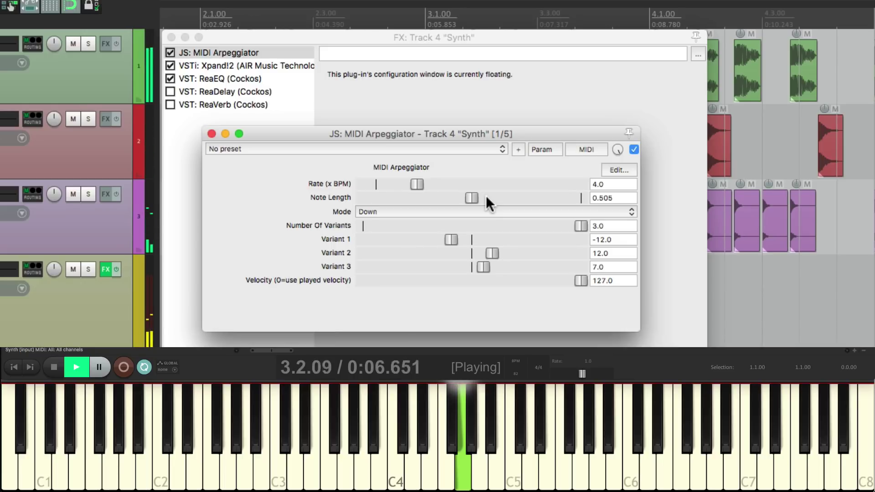
left_click_drag(472, 197, 420, 199)
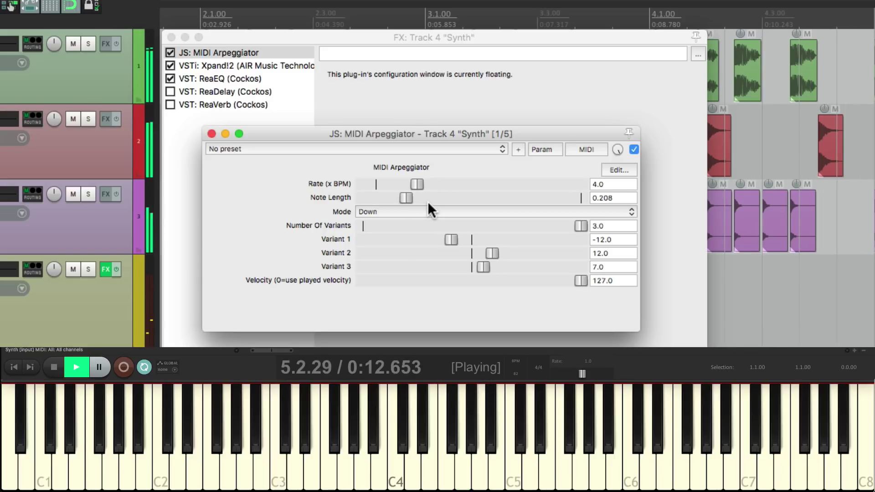
key("space")
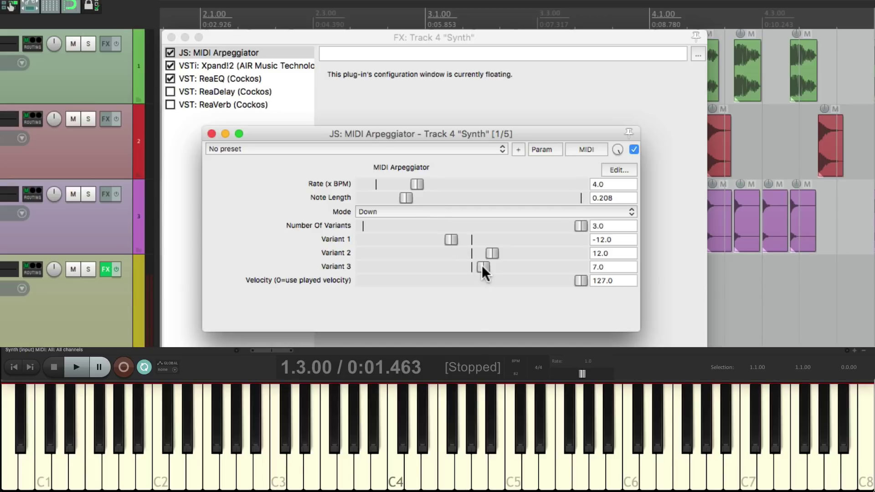
Enable ReaDelay and ReaVerb in the Synth track's FX chain, reopen the MIDI Arpeggiator and play the drum loop.
key("Escape")
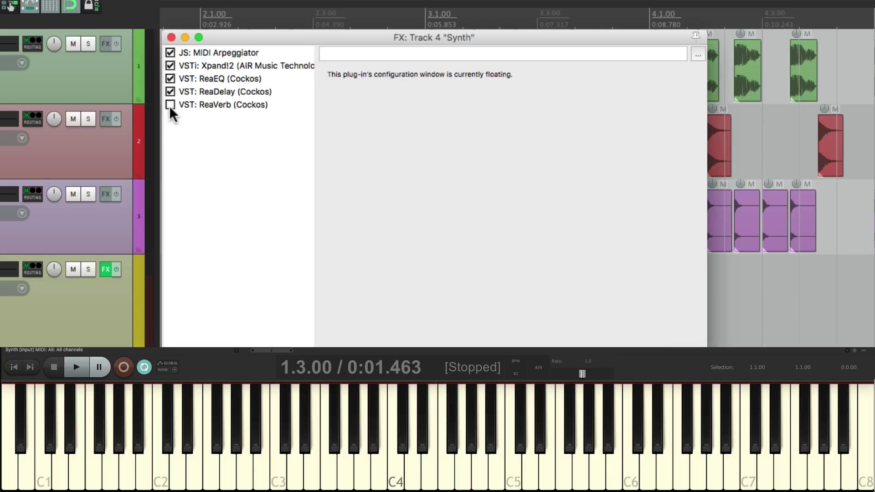
left_click(171, 105)
double_click(244, 51)
key("space")
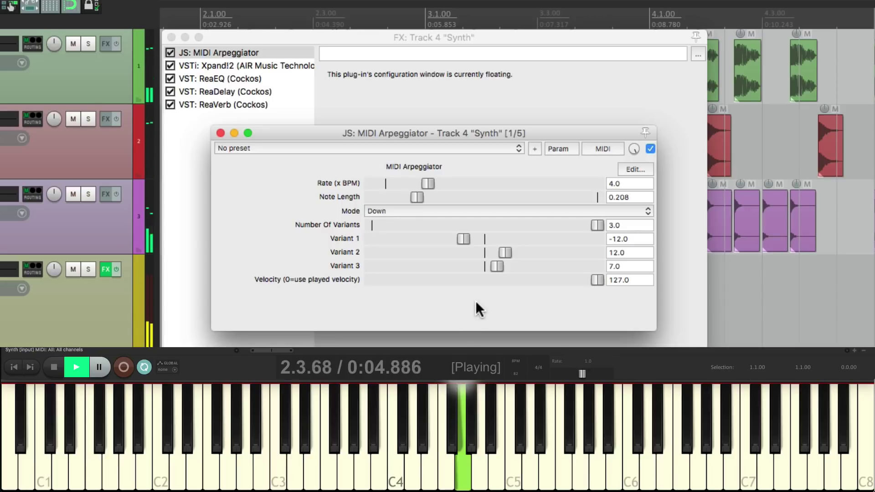
Set Variant 2 to 8 and Variant 3 to 5 while auditioning, keeping Rate at 4.0 and Note Length at 0.208.
mouse_move(497, 264)
left_mouse_down()
mouse_move(511, 253)
mouse_move(499, 255)
left_mouse_up()
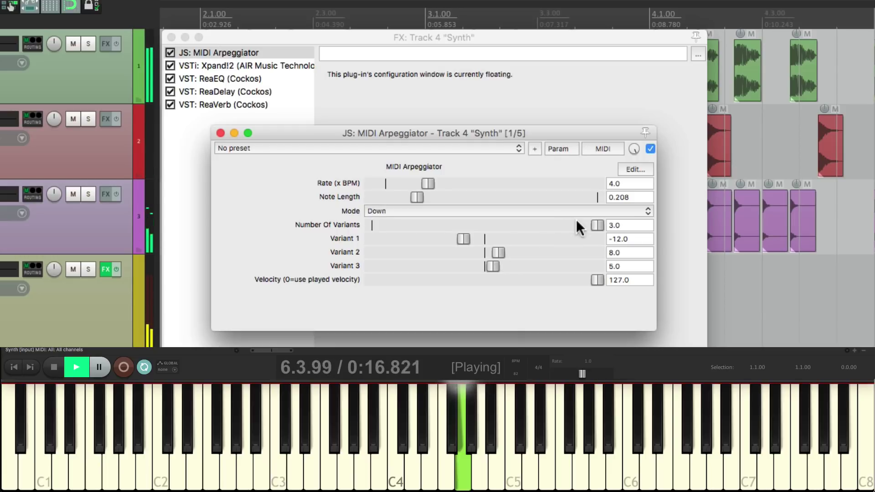
mouse_move(416, 198)
left_mouse_down()
mouse_move(555, 196)
mouse_move(431, 195)
left_mouse_up()
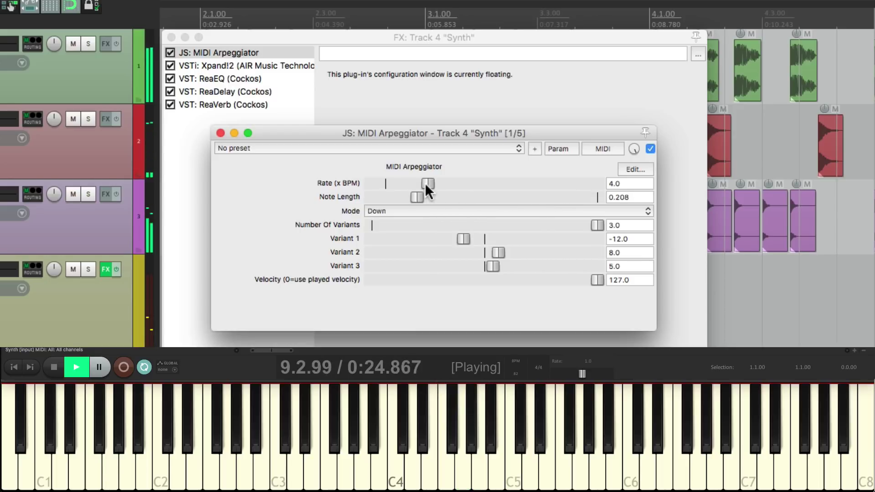
key("space")
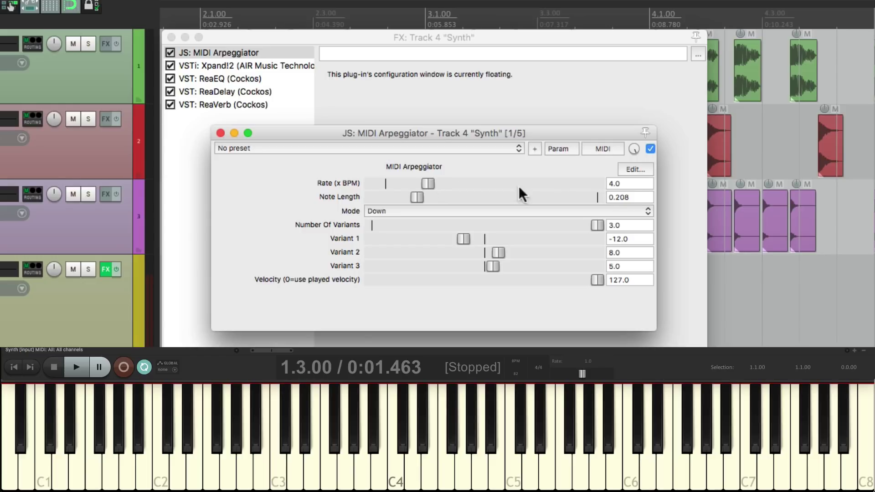
Reset Rate and Note Length to 1.0, and Number Of Variants and all three variants to 0.
double_click(598, 226)
double_click(467, 237)
double_click(490, 266)
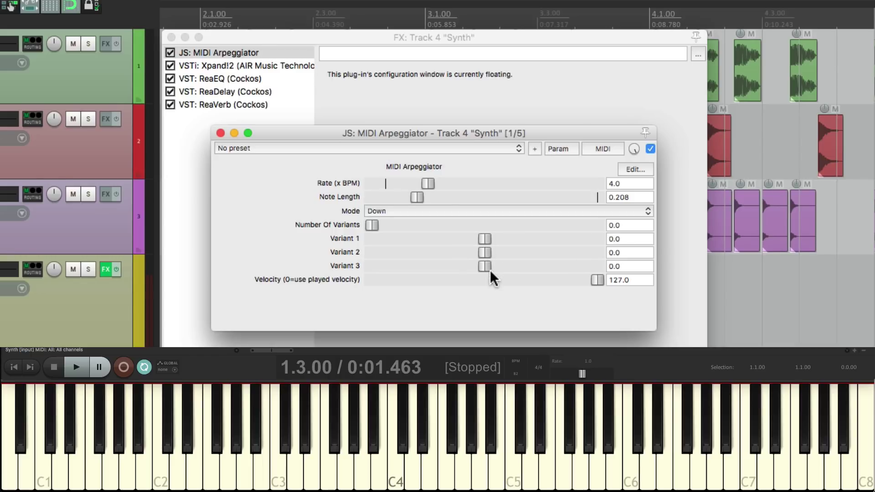
double_click(416, 197)
double_click(428, 183)
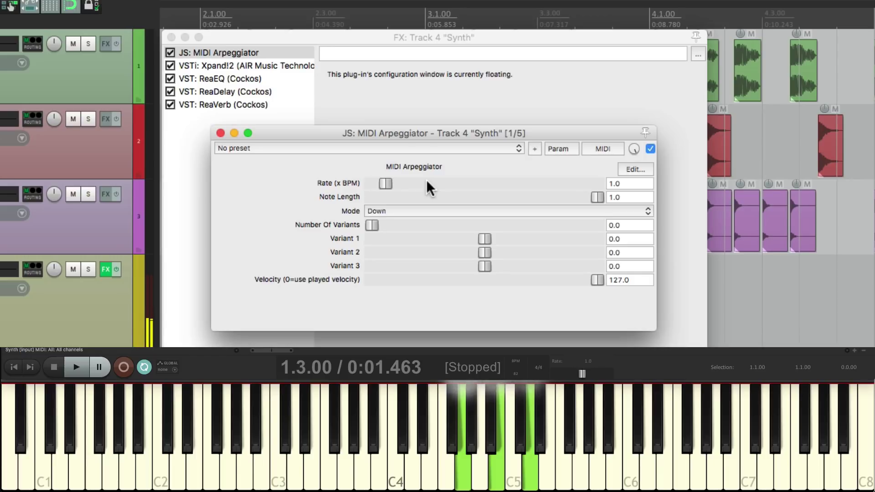
Set Rate to 2.0 and try the arpeggiator's Up, Down Alt and Up Alt modes with held chords.
left_click_drag(387, 184, 403, 185)
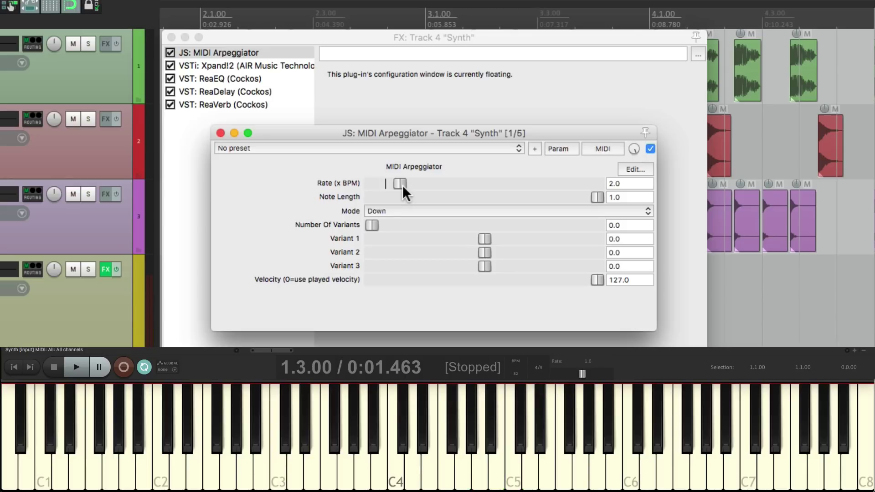
left_click(404, 211)
left_click(405, 218)
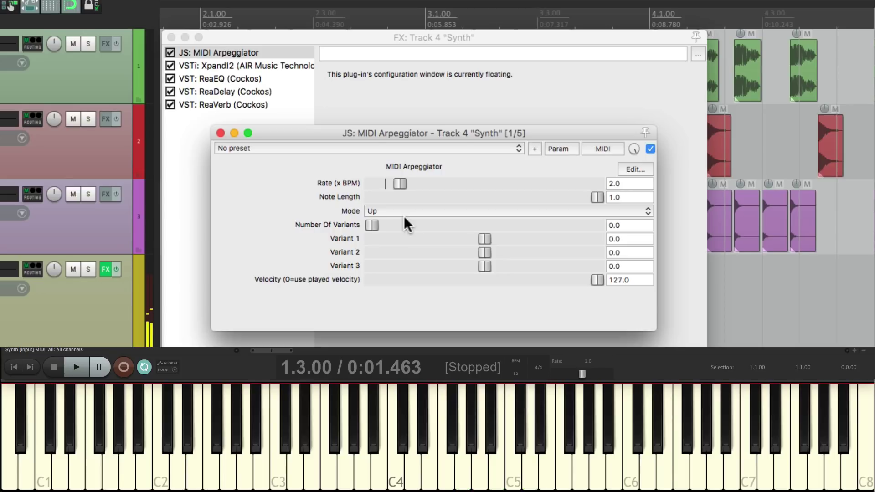
left_click(416, 209)
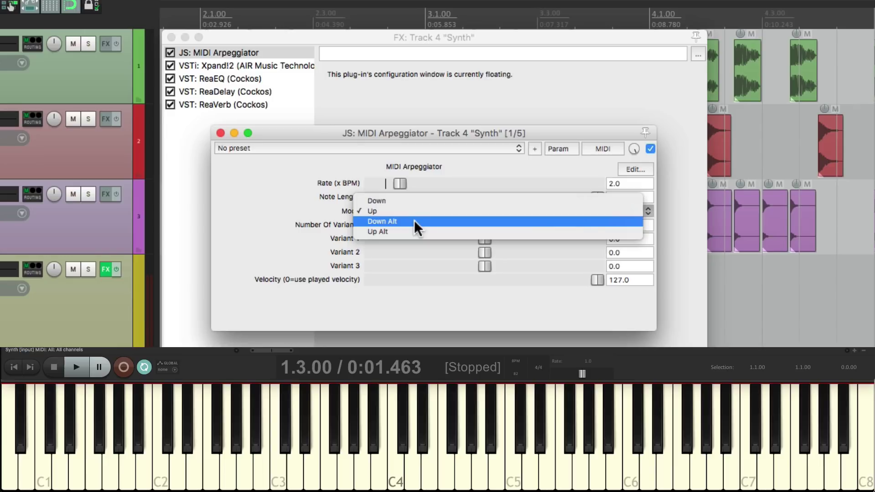
left_click(414, 221)
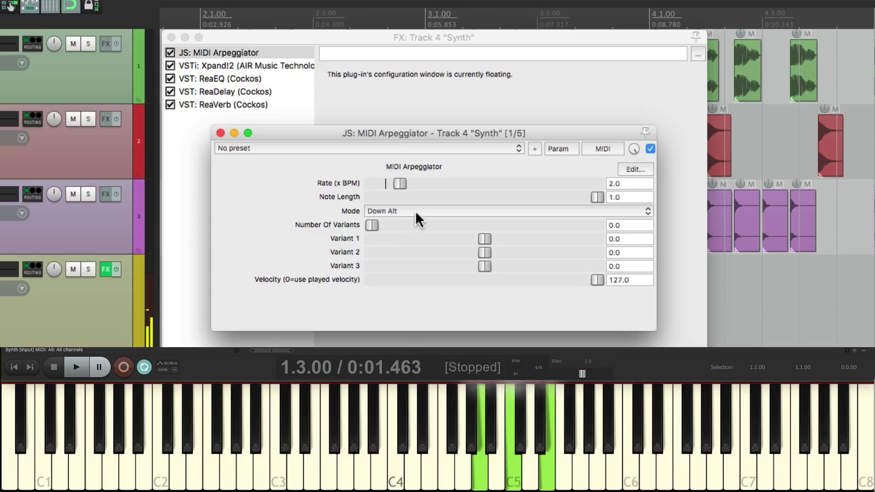
left_click(415, 211)
left_click(415, 221)
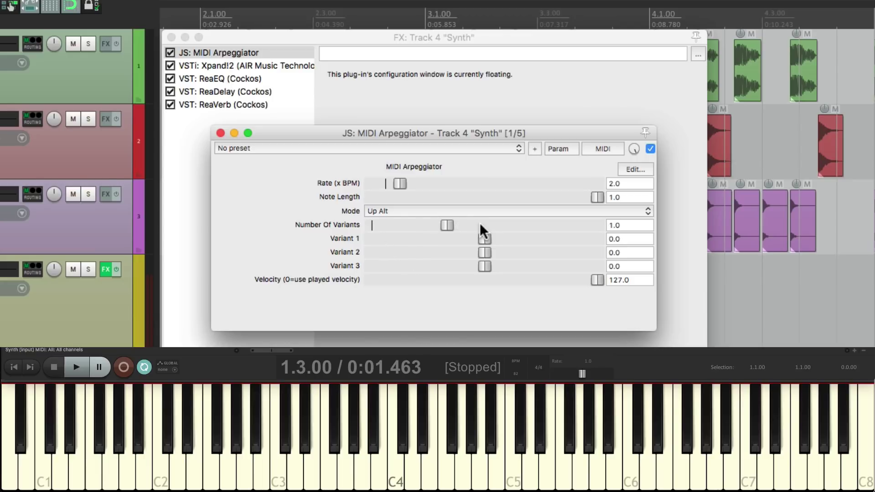
In Down mode, try Variant 1 at 12 and -12, settle on 7, and add a second variant set to 12.
left_click_drag(485, 239, 507, 239)
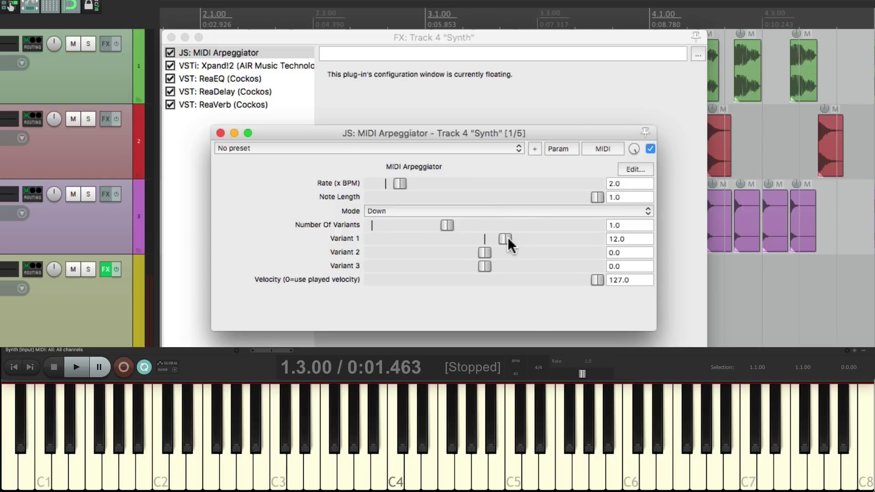
left_click_drag(508, 237, 466, 239)
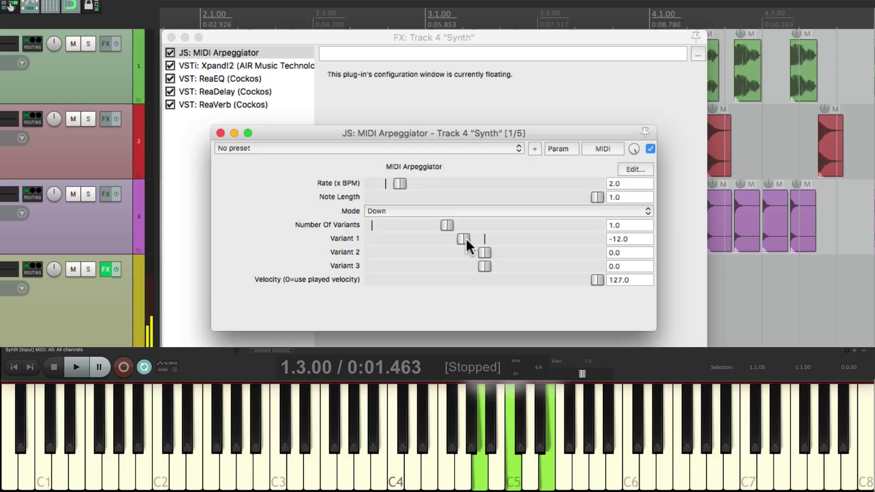
left_click_drag(463, 237, 497, 240)
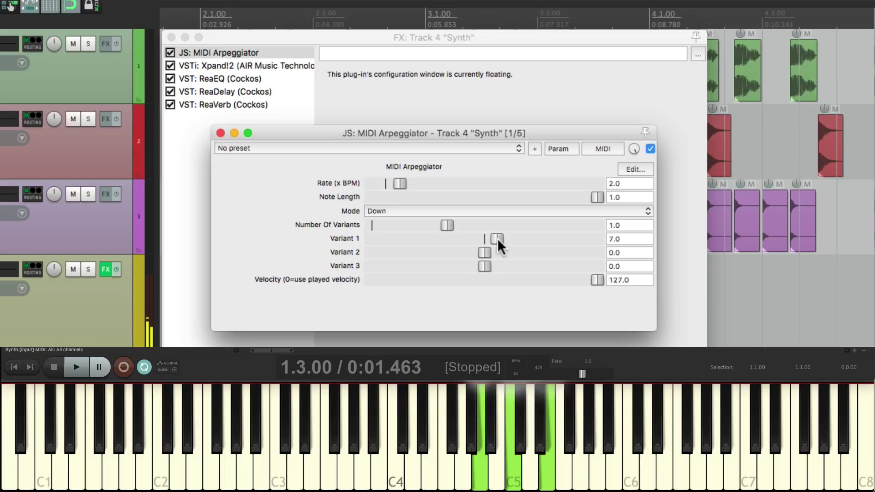
left_click_drag(503, 224, 540, 224)
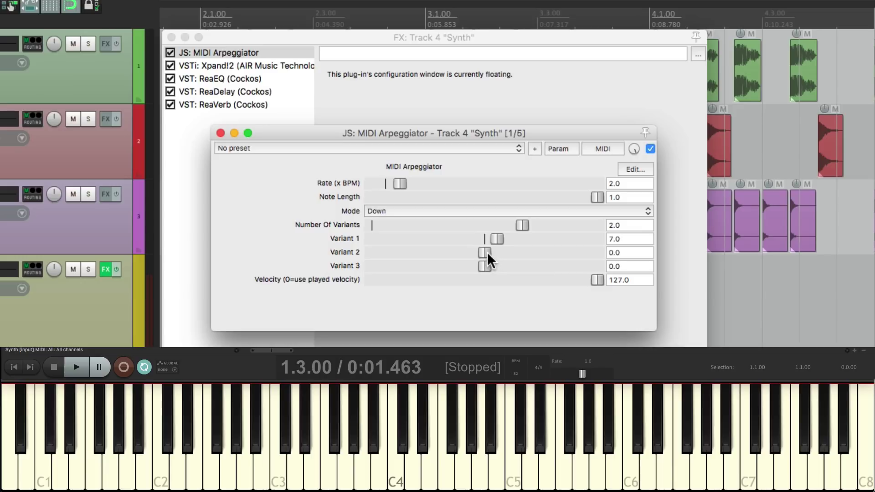
left_click_drag(486, 253, 509, 253)
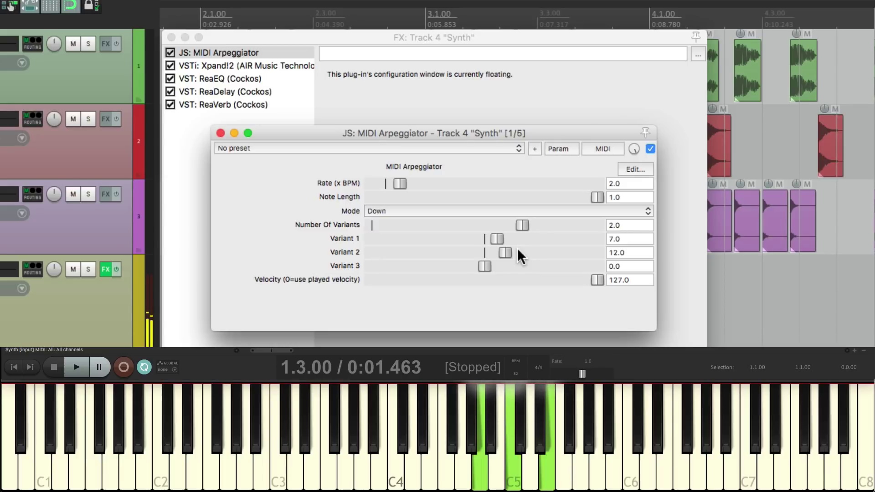
Set Note Length to 0.604 and Rate to 2.5, and add a third variant set to -12.
left_click_drag(595, 195, 486, 195)
left_click_drag(395, 182, 404, 182)
mouse_move(459, 196)
left_mouse_down()
mouse_move(491, 197)
mouse_move(458, 191)
left_mouse_up()
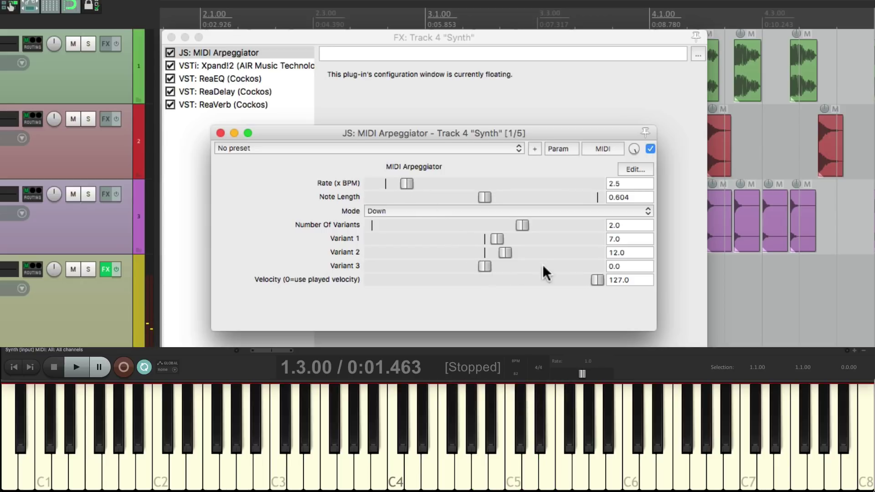
left_click_drag(524, 226, 606, 225)
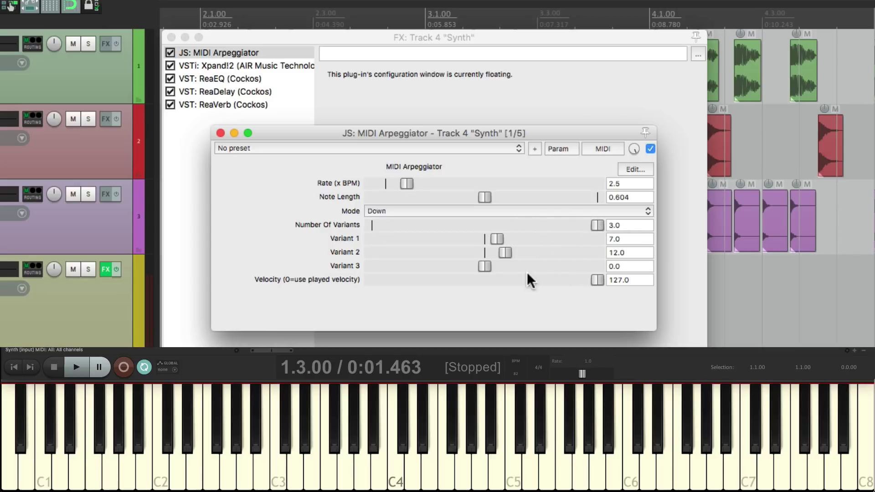
left_click_drag(486, 266, 466, 273)
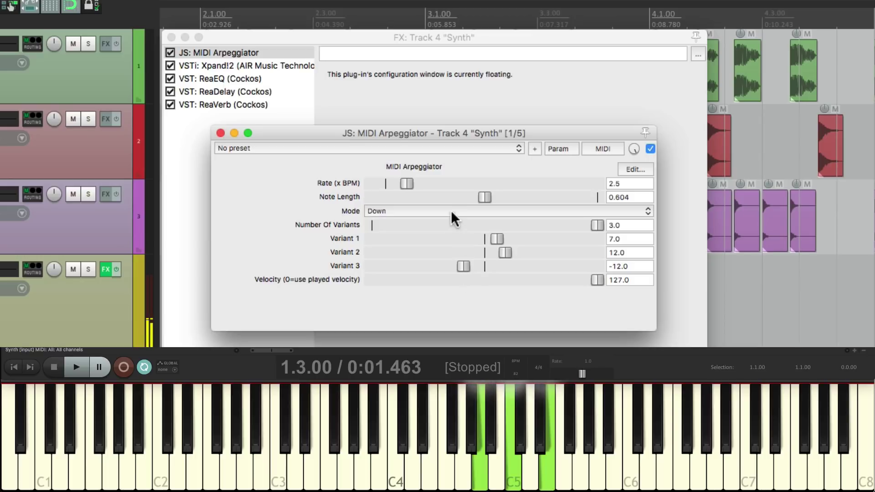
Set Rate to 3.25 and Note Length to 0.703, and switch the arpeggiator's Mode to Up.
left_click_drag(410, 182, 420, 182)
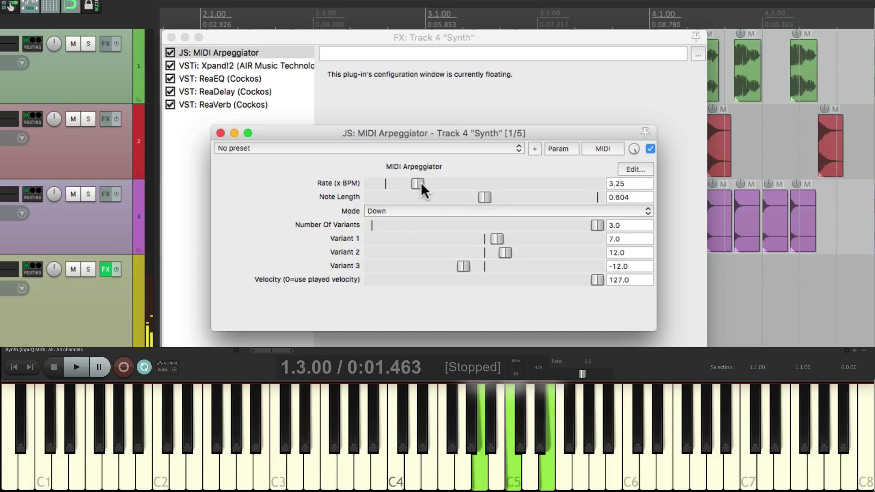
left_click_drag(484, 197, 553, 197)
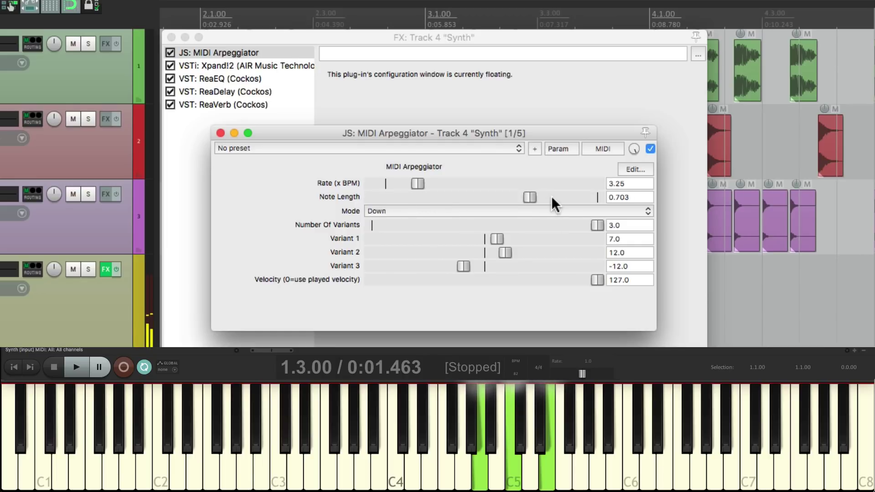
mouse_move(417, 183)
left_mouse_down()
mouse_move(431, 184)
mouse_move(418, 186)
left_mouse_up()
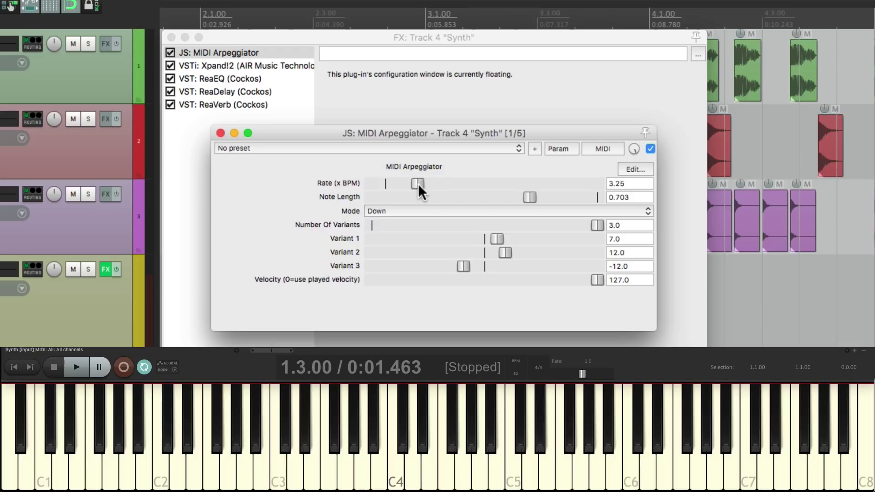
left_click(455, 211)
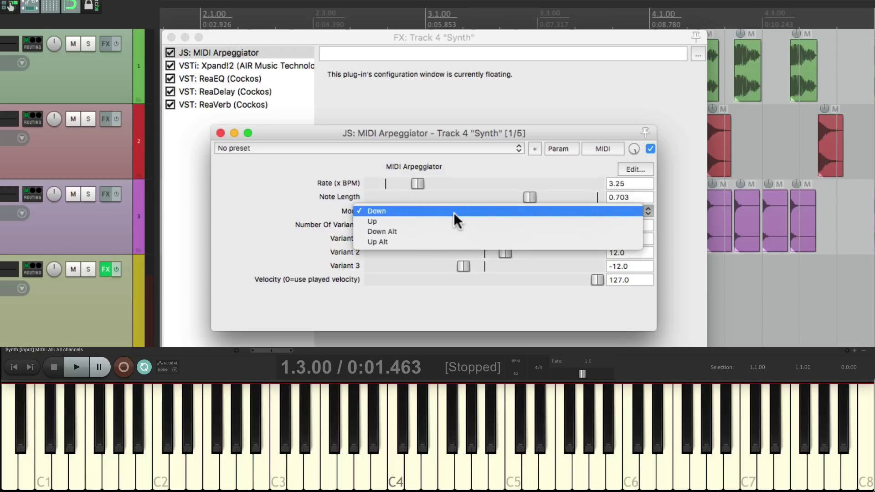
left_click(455, 221)
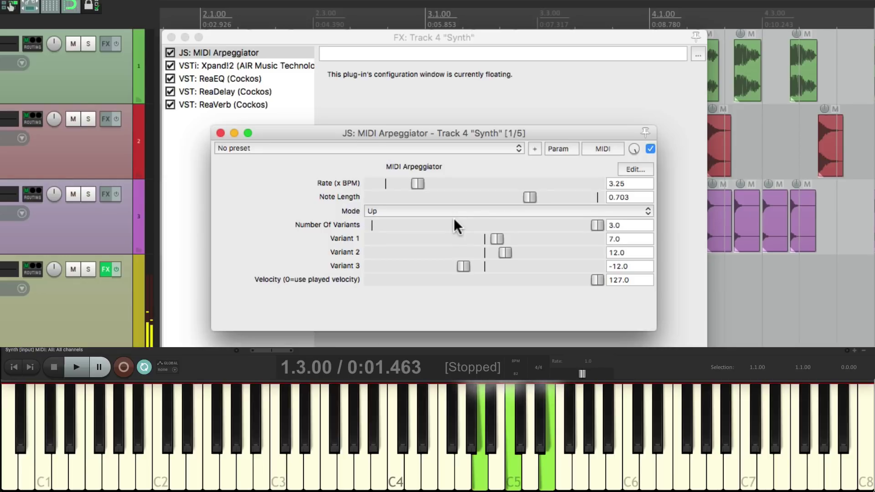
Try the arpeggiator's Down Alt and Up Alt modes with a held chord.
left_click(439, 210)
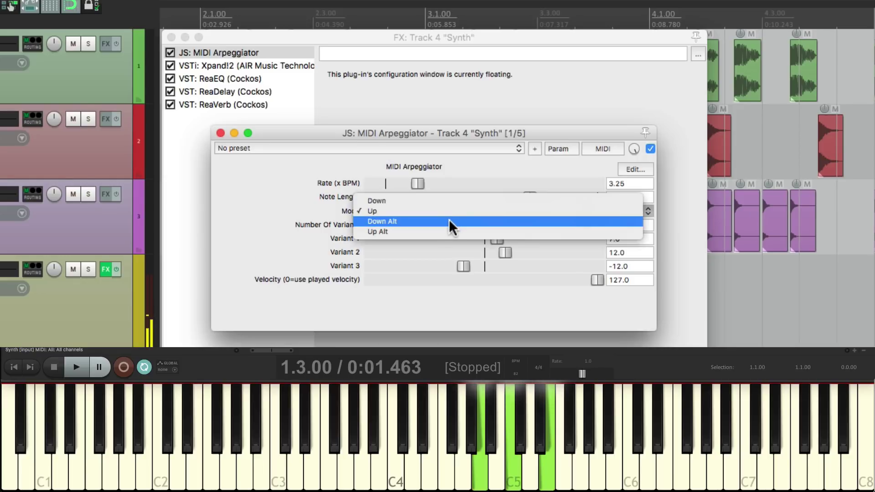
left_click(449, 221)
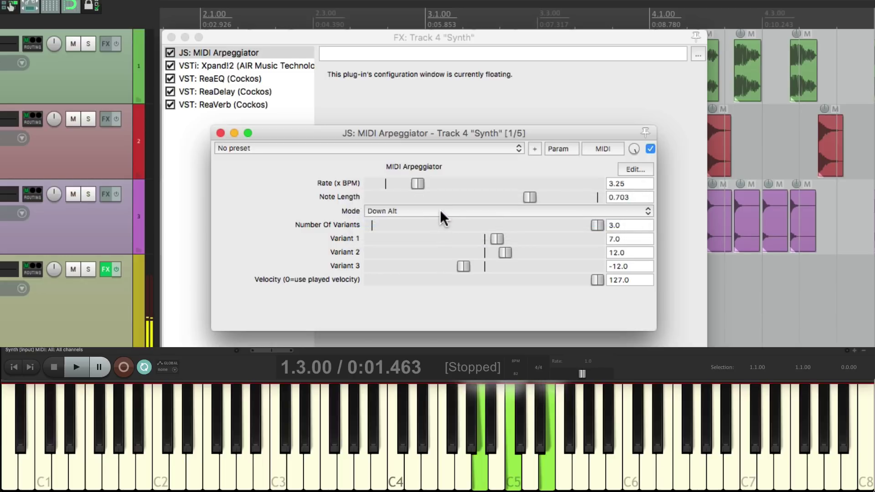
left_click(439, 210)
left_click(446, 222)
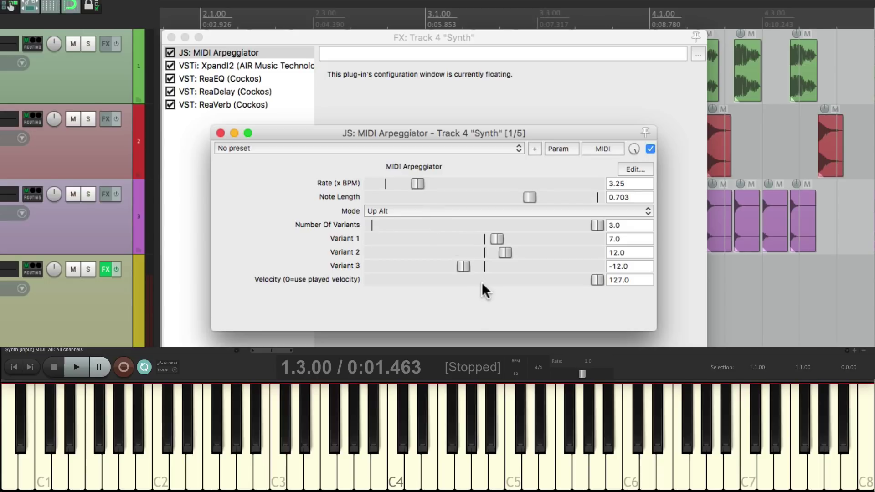
Reset Rate, Note Length, Number Of Variants and Variants 1 to 3 to their default values.
double_click(421, 180)
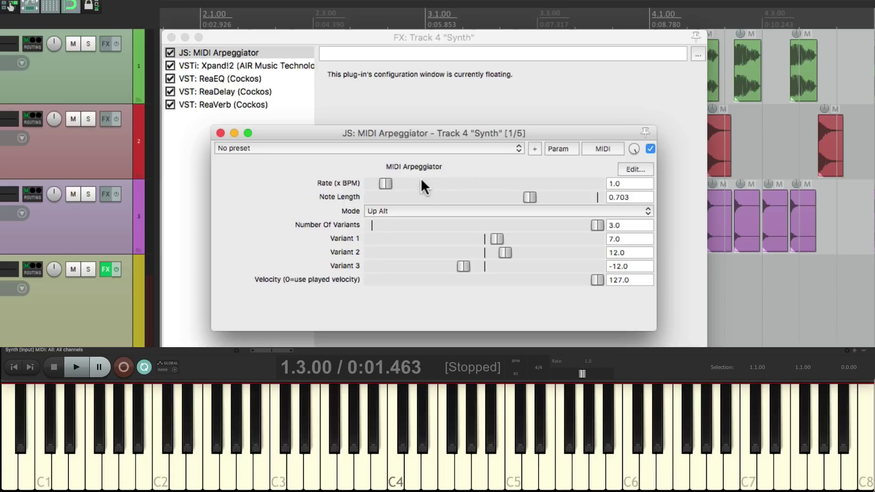
double_click(529, 197)
double_click(597, 225)
double_click(496, 239)
double_click(503, 252)
double_click(464, 267)
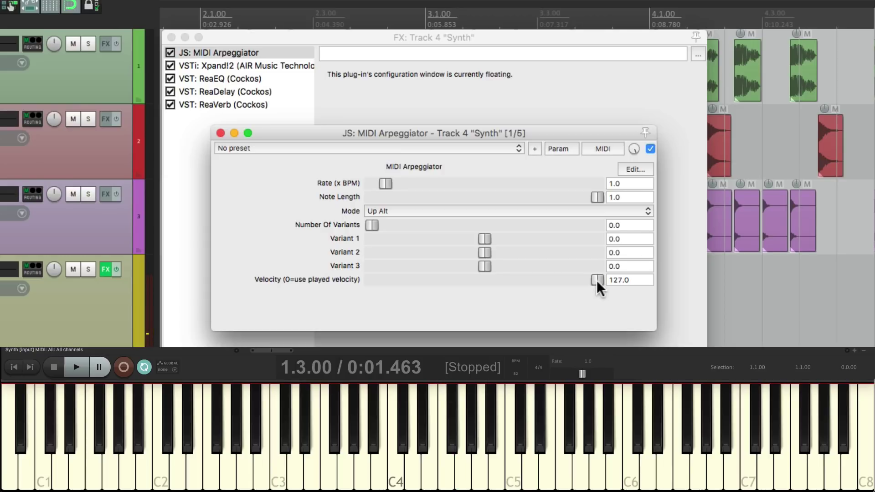
Set Note Length to 0.703 and try Velocity at 44, 31 and the minimum while playing a note.
left_click_drag(597, 280, 449, 282)
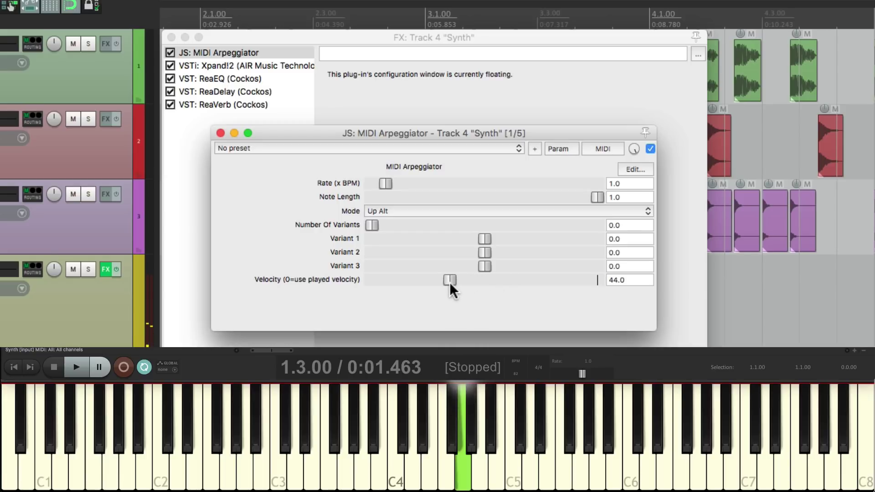
left_click_drag(595, 197, 527, 197)
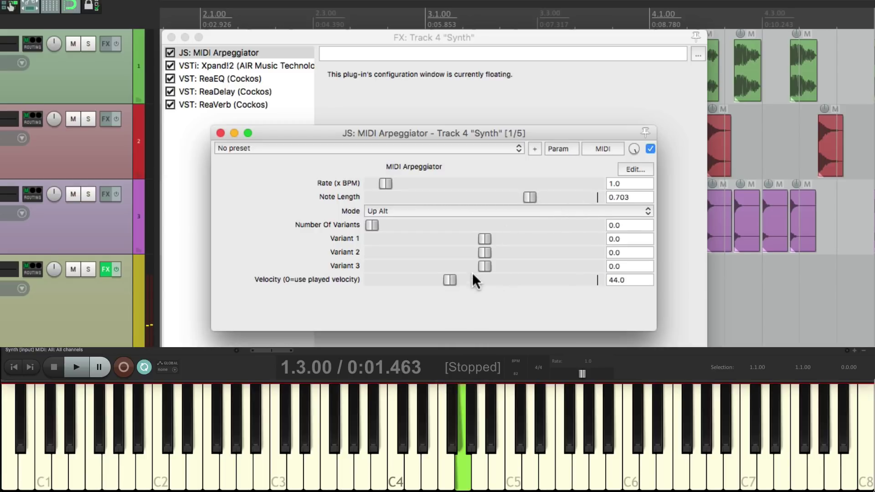
left_click_drag(449, 280, 424, 280)
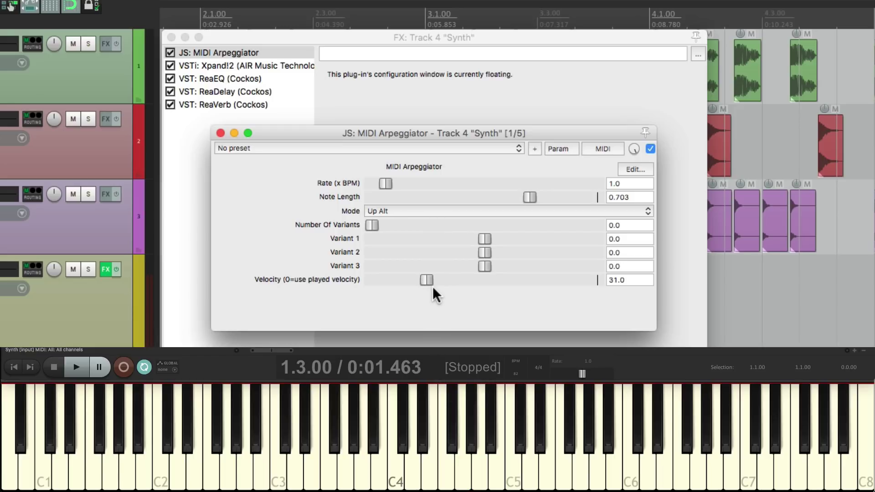
left_click_drag(389, 286, 358, 284)
In Down mode at Velocity 127, enable three variants and set them to 12, -12 and 5 during playback with a held note.
left_click(508, 208)
left_click(505, 179)
left_click_drag(372, 225, 768, 221)
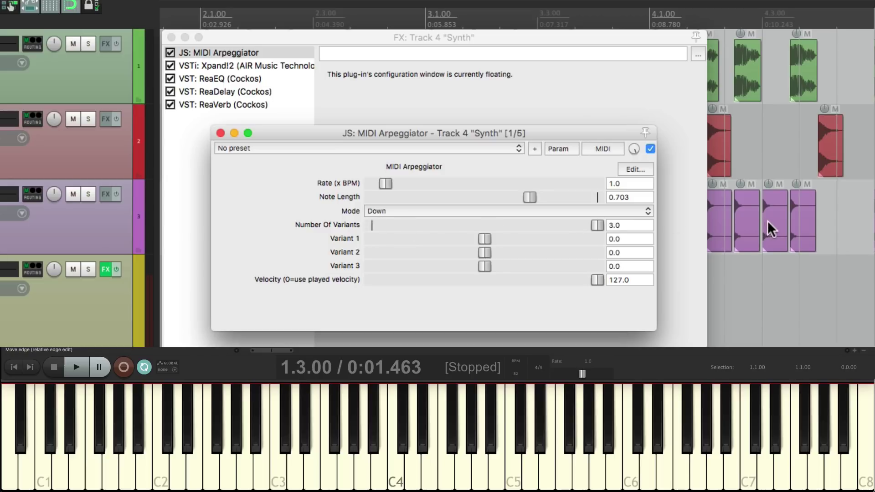
key("space")
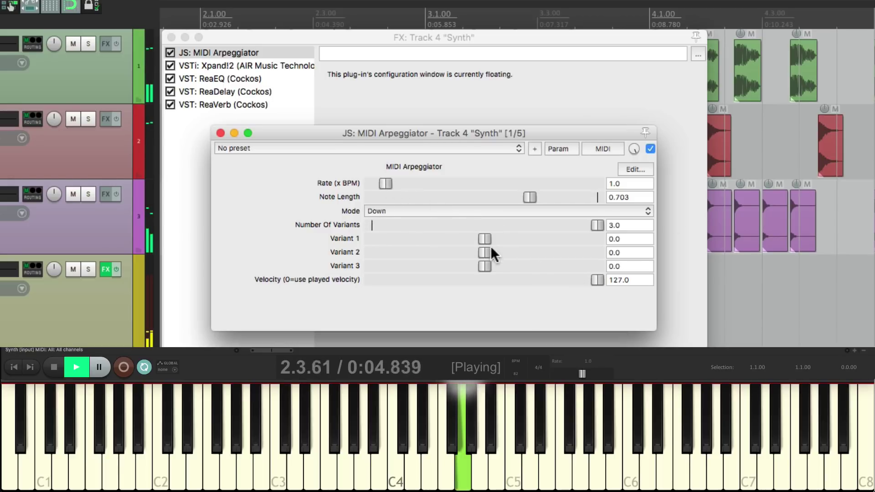
left_click_drag(482, 238, 498, 267)
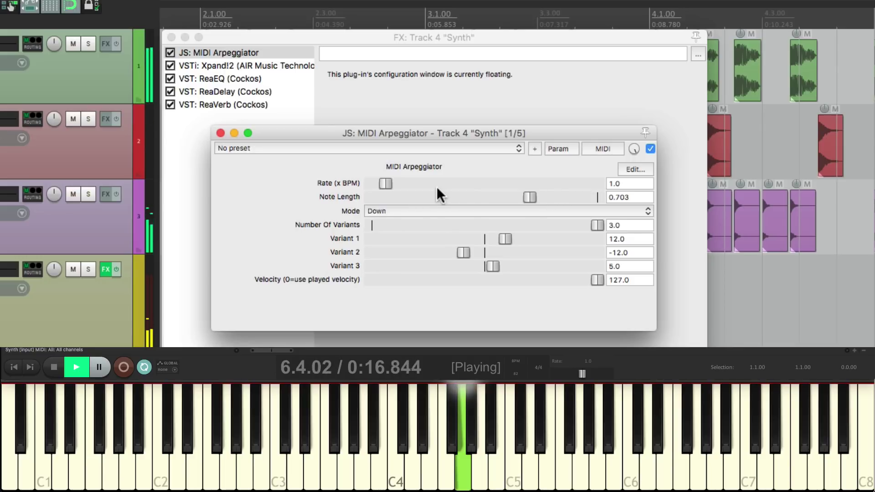
Try Rate 2.0 with Note Length 0.406 over the playing tracks, keeping Variant 3 at 5.
left_click_drag(386, 183, 406, 181)
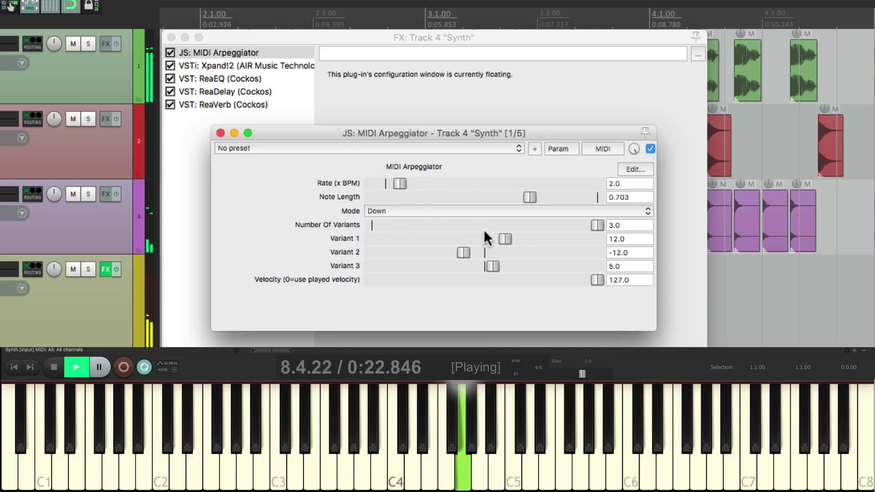
left_click_drag(519, 197, 467, 199)
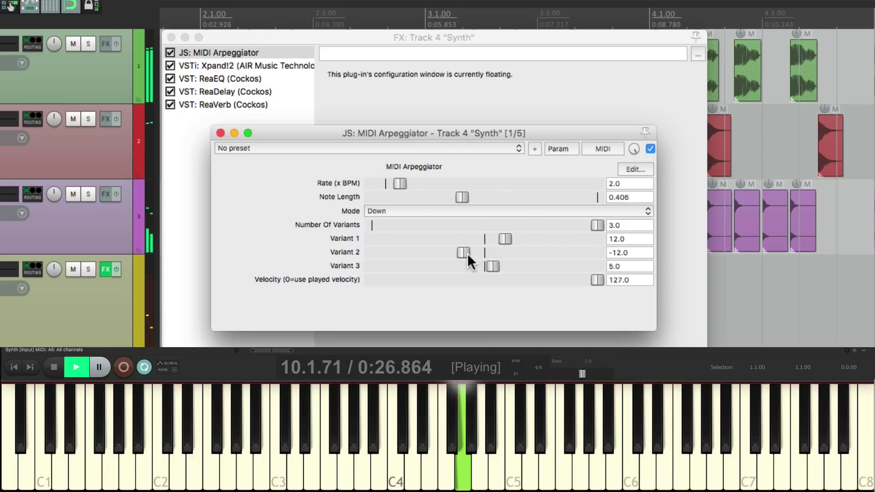
left_click_drag(486, 266, 491, 266)
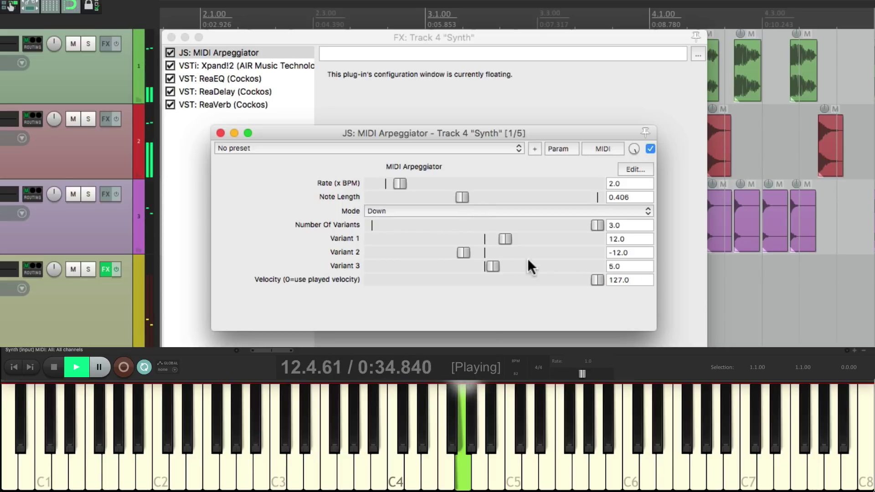
Raise Rate to 4.0 and Note Length to 0.802 during playback, and stop the transport.
left_click_drag(401, 182, 426, 181)
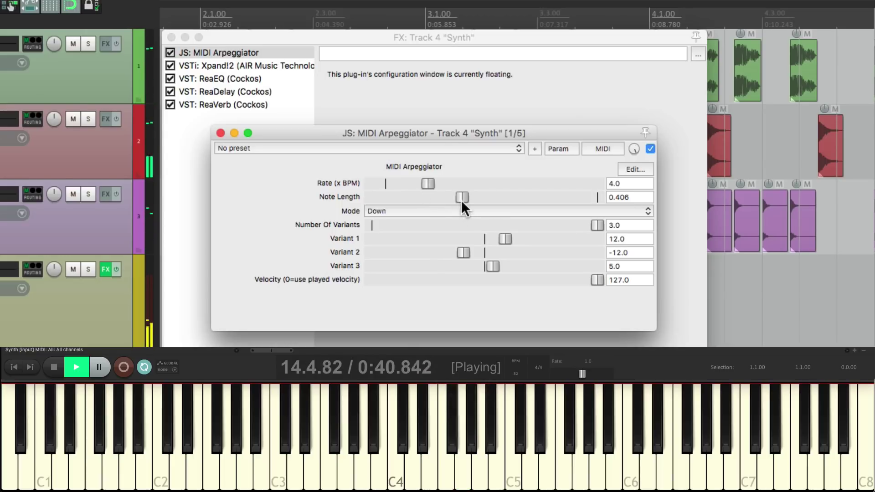
left_click_drag(461, 197, 557, 191)
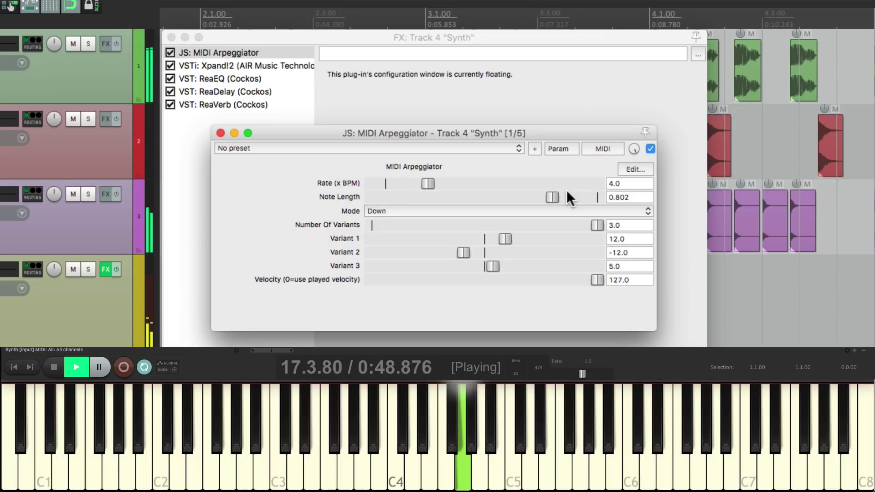
key("space")
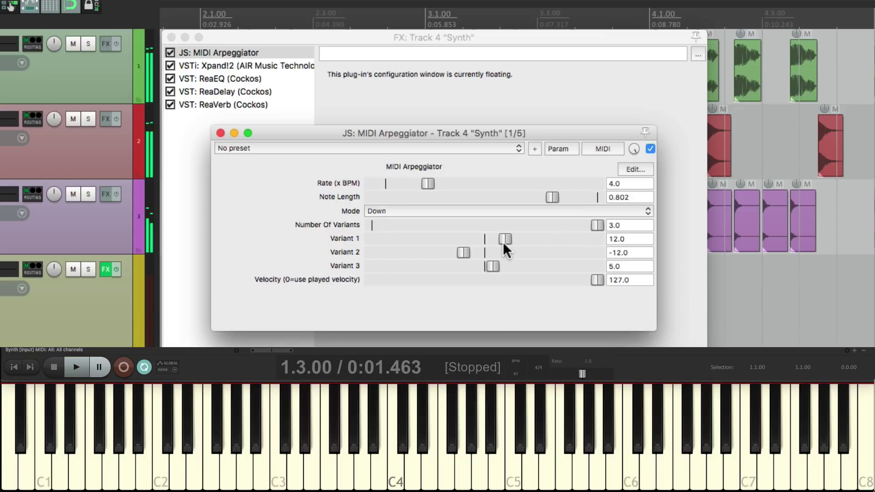